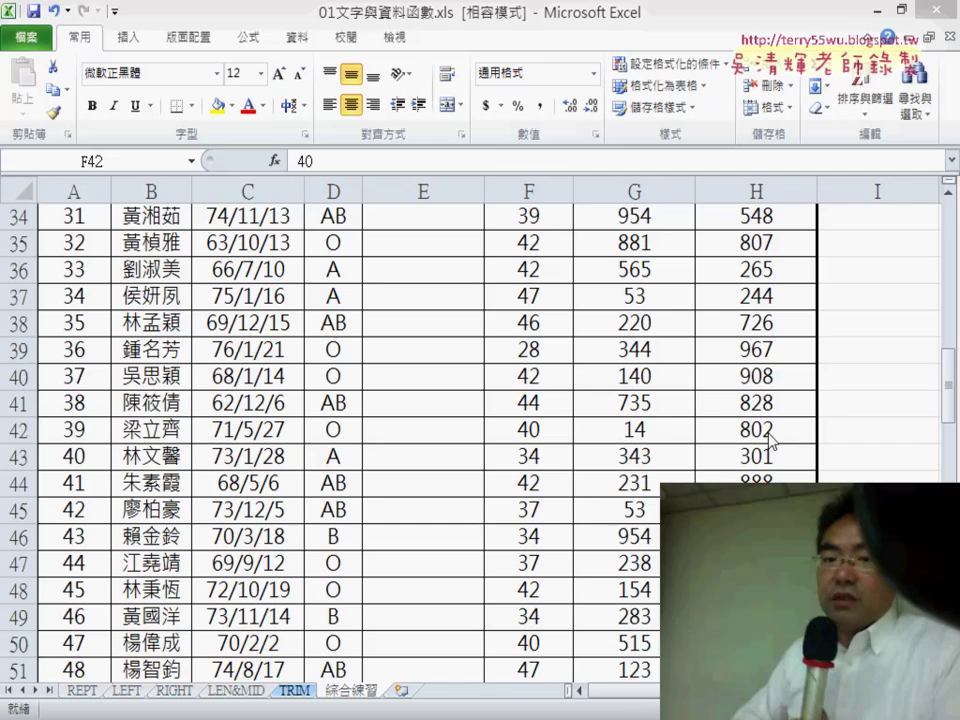
# Scroll back to the top of the 綜合練習 sheet to show the task description and phone table
pyautogui.scroll(5, 644, 339)
pyautogui.scroll(-2, 644, 339)
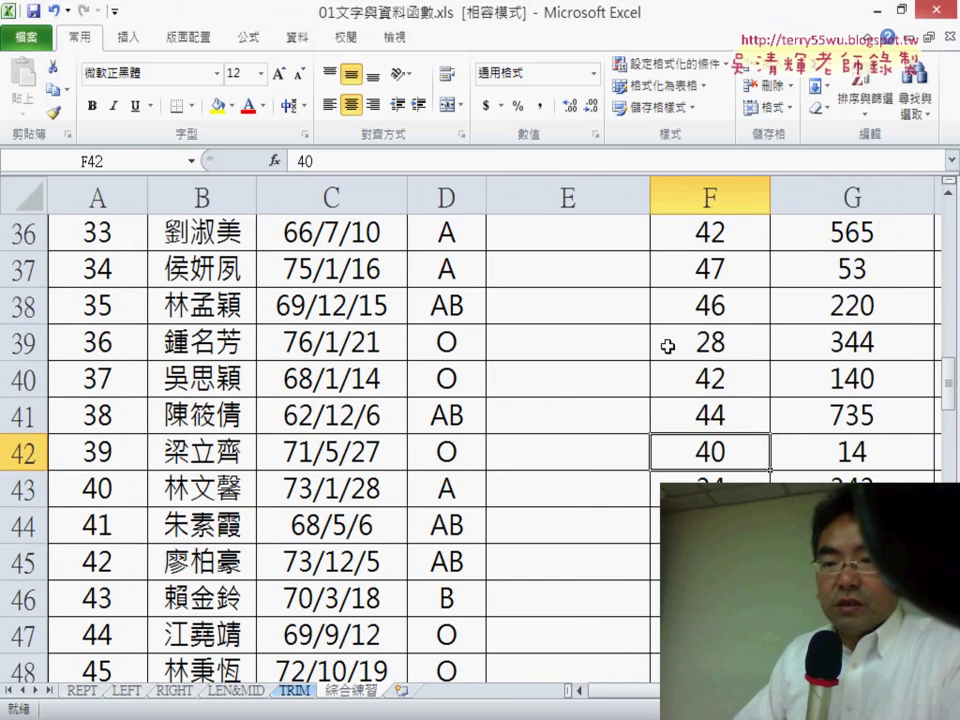
pyautogui.scroll(-1, 671, 345)
pyautogui.scroll(-1, 853, 413)
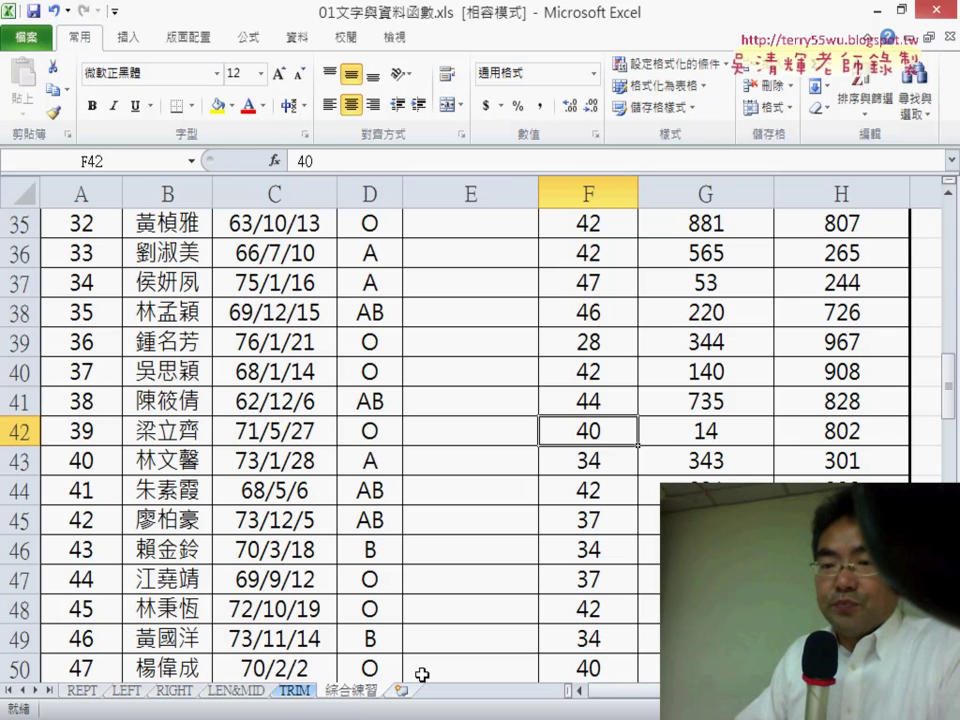
pyautogui.moveTo(945, 388); pyautogui.dragTo(940, 206)
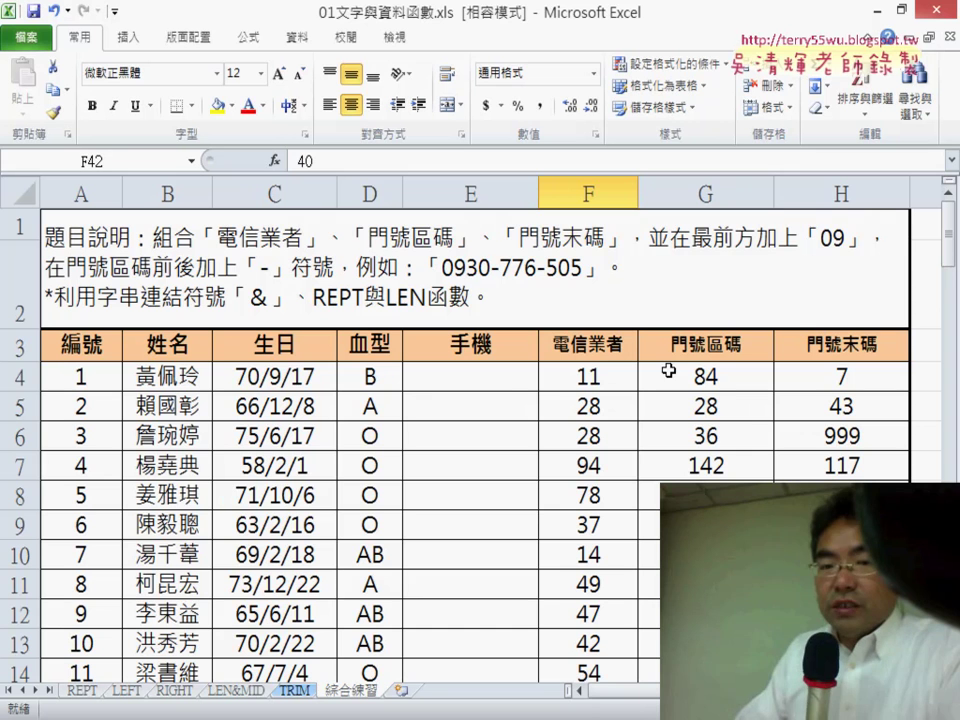
pyautogui.click(505, 376)
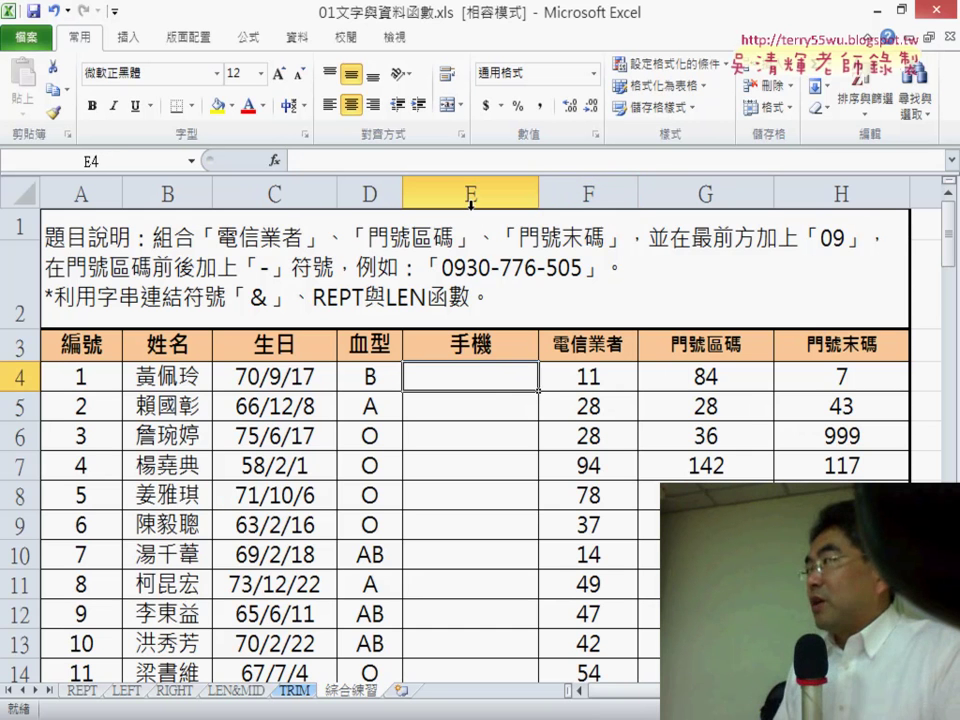
pyautogui.click(470, 203)
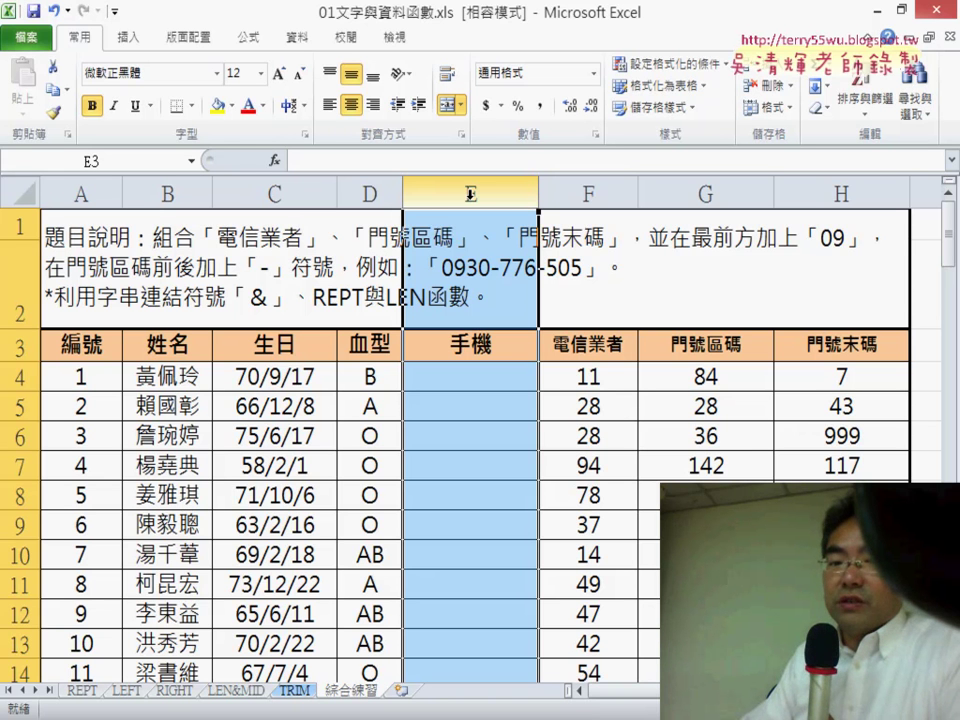
pyautogui.click(498, 384)
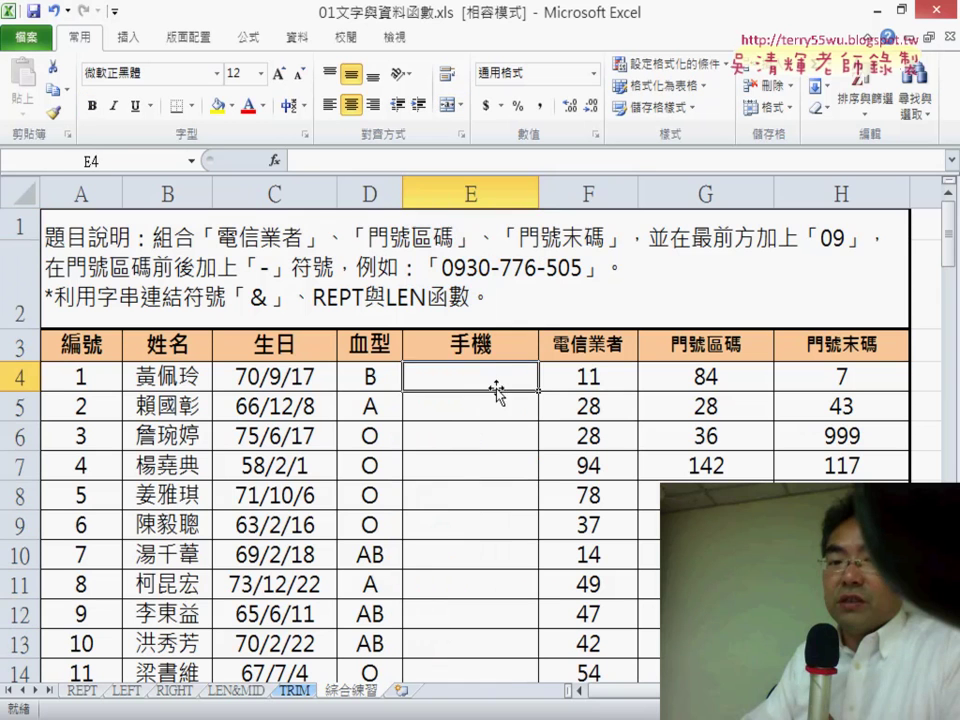
pyautogui.click(604, 374)
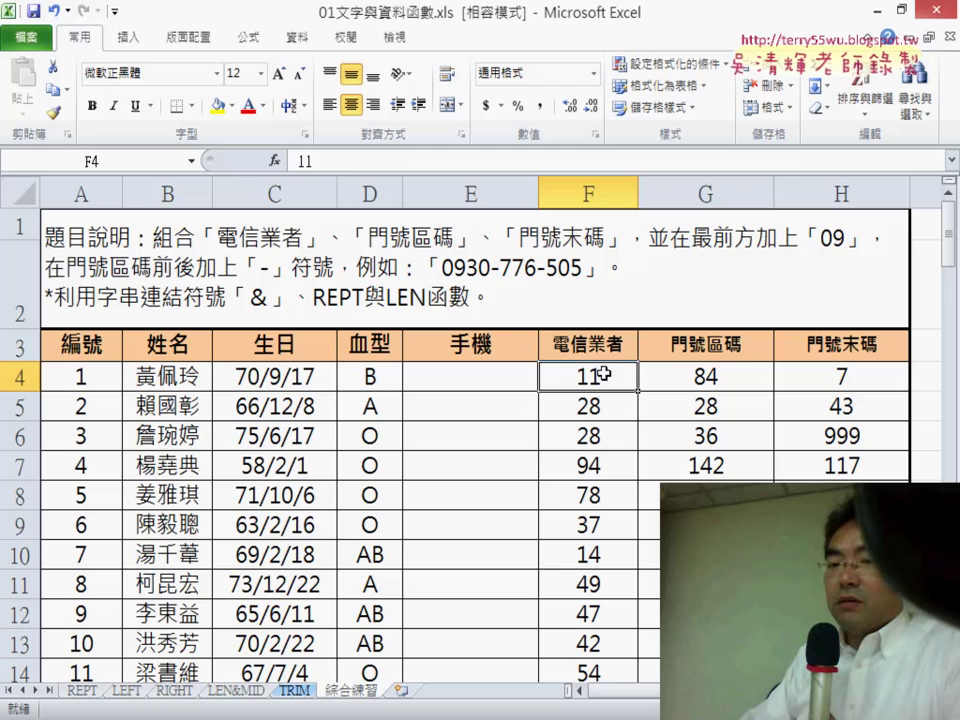
pyautogui.click(720, 374)
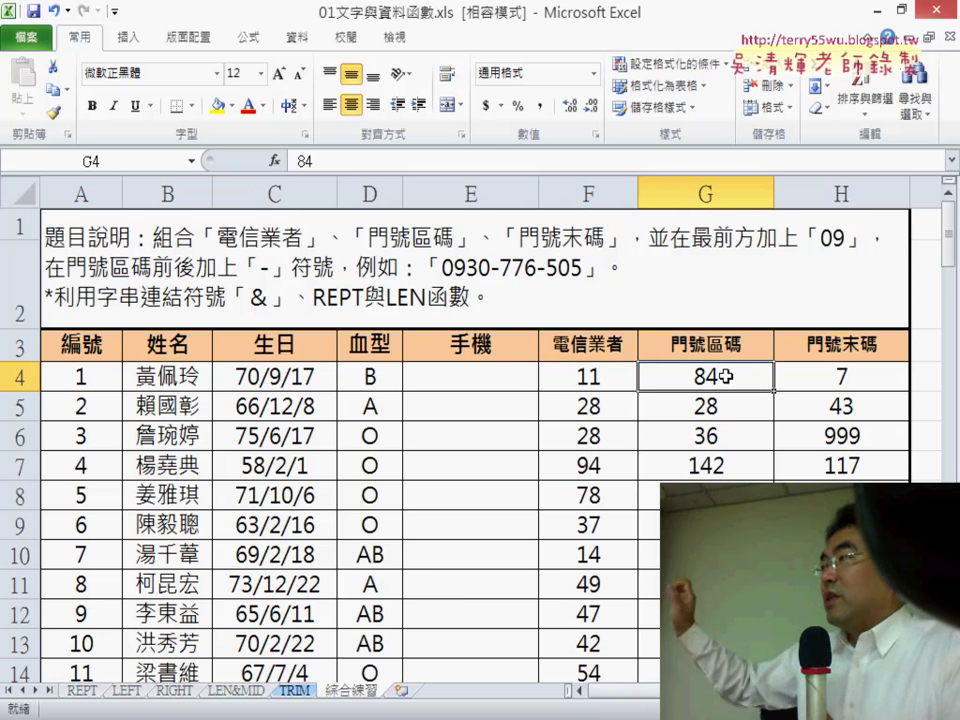
pyautogui.click(846, 380)
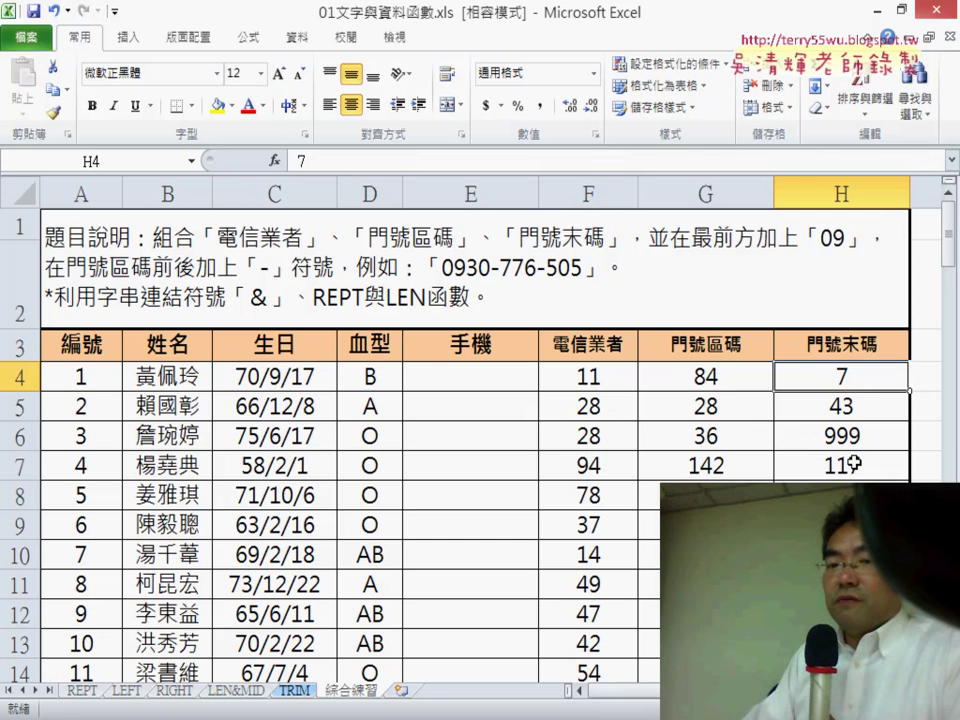
pyautogui.click(683, 377)
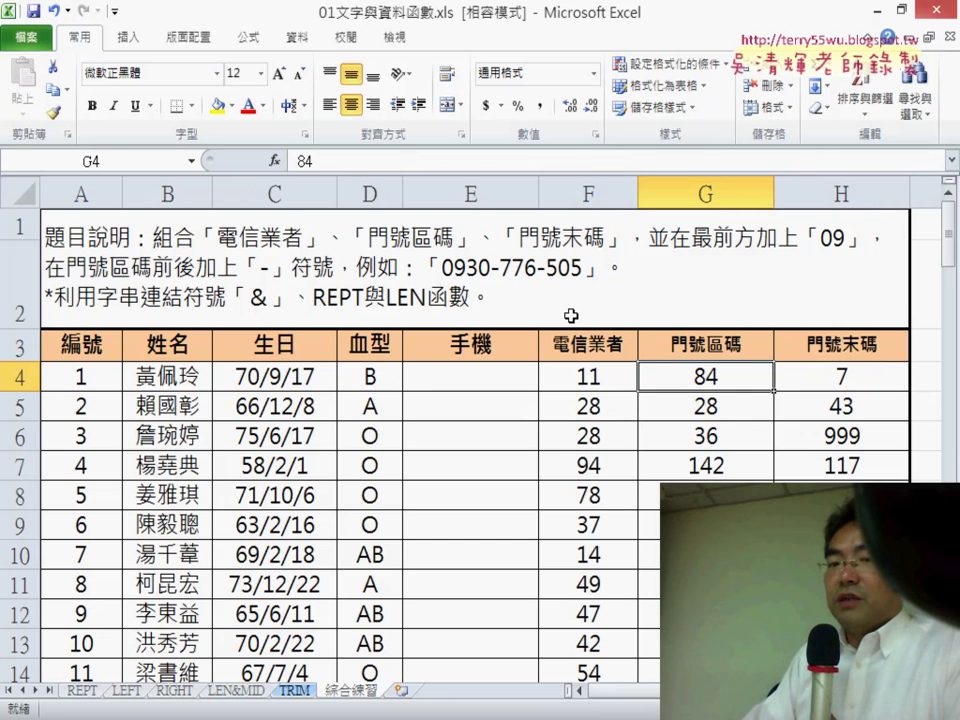
pyautogui.click(478, 293)
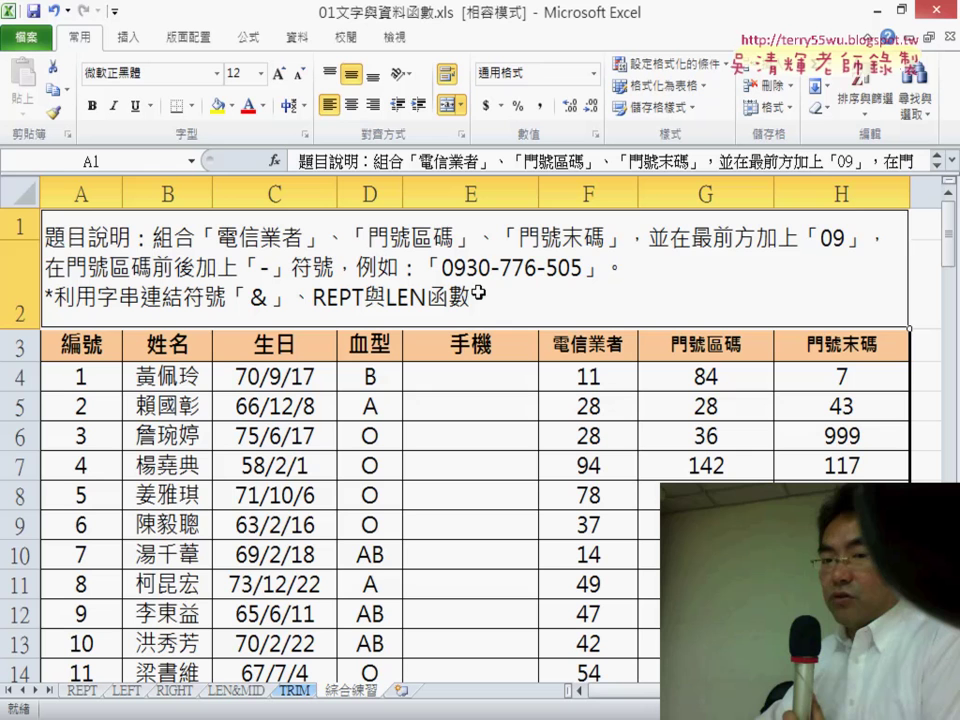
# Review area code 84 in G4 and ending number 7 in H4, then go to the REPT sheet
pyautogui.click(733, 377)
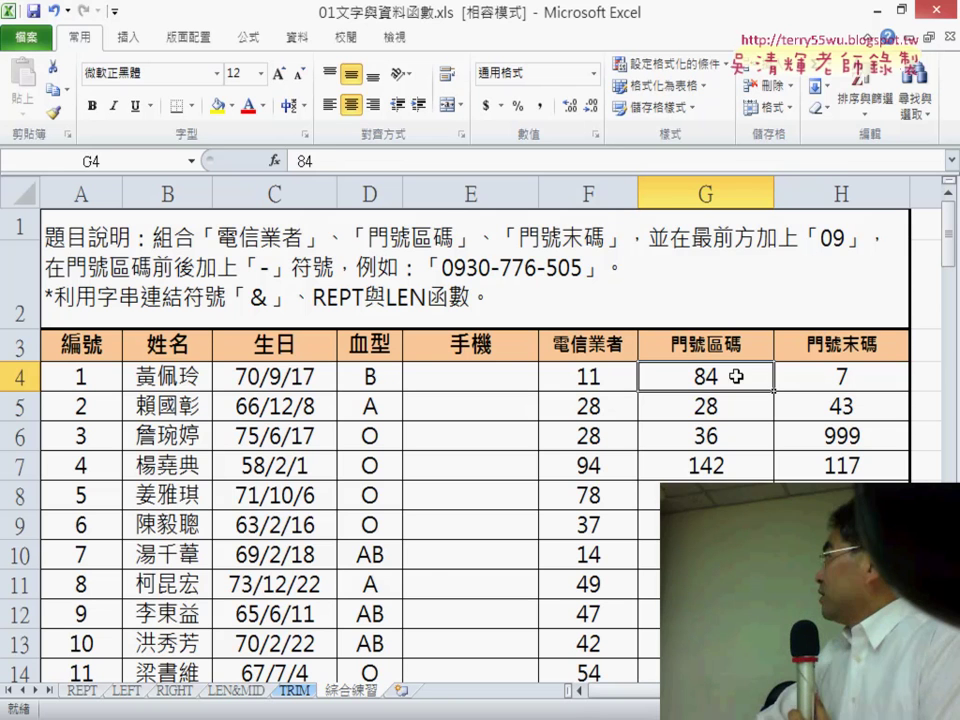
pyautogui.click(878, 375)
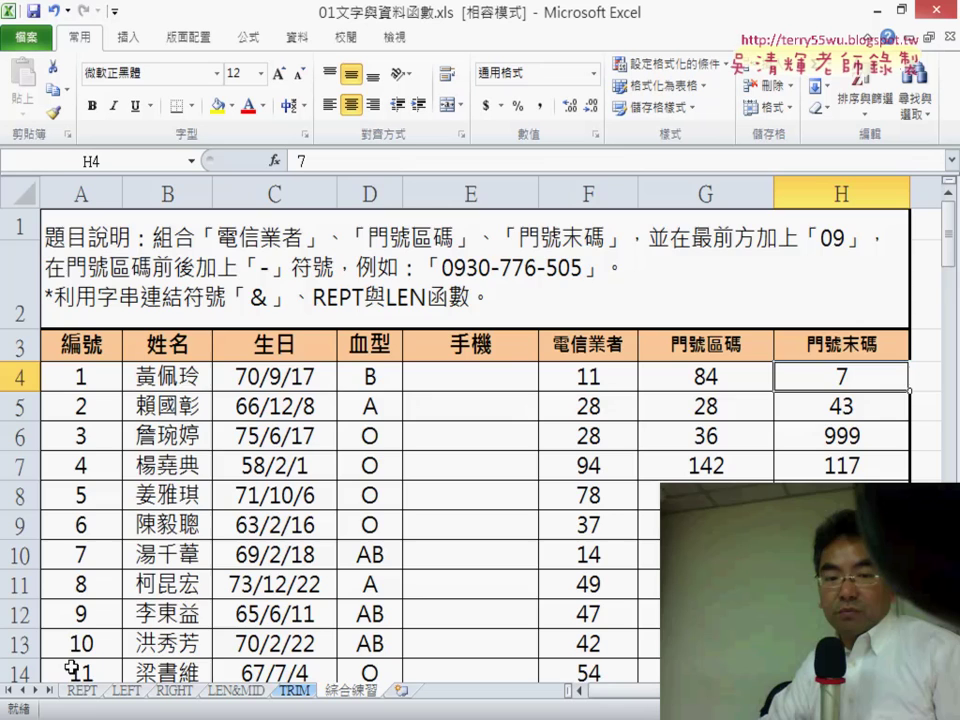
pyautogui.click(91, 693)
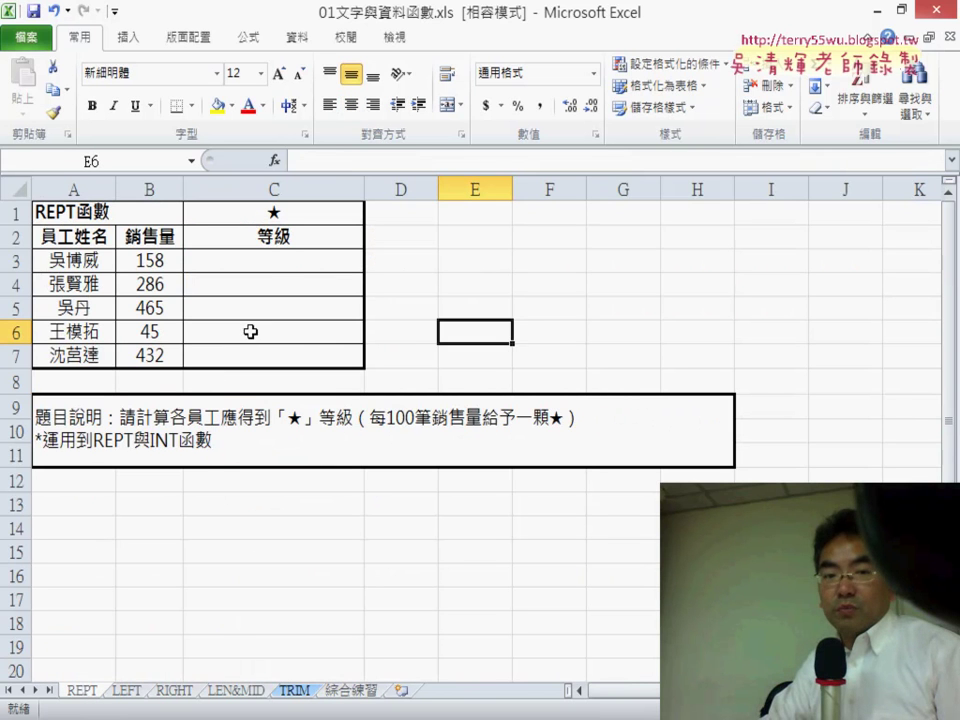
# Check the ★ in C1 and sales 158 in B3, then start a function in C3
pyautogui.click(278, 263)
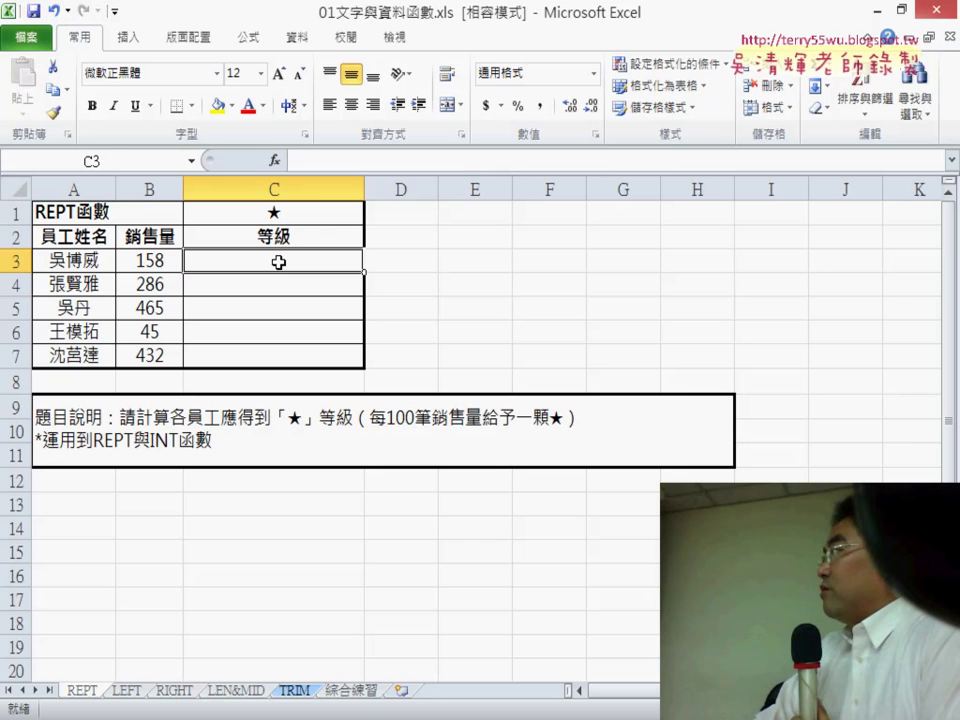
pyautogui.click(320, 215)
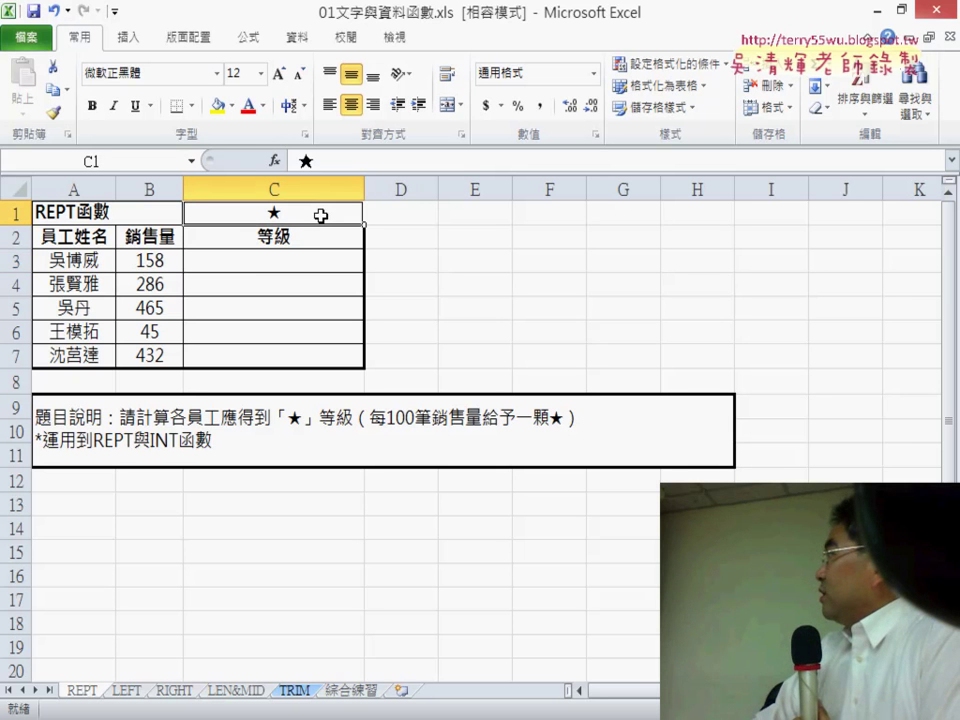
pyautogui.click(317, 262)
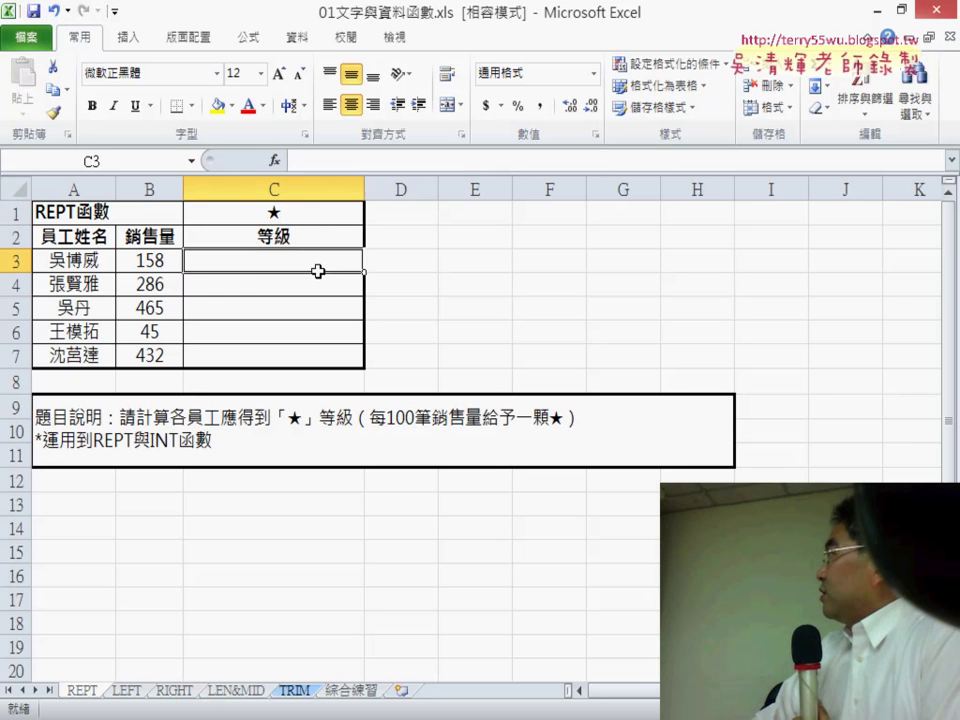
pyautogui.click(158, 262)
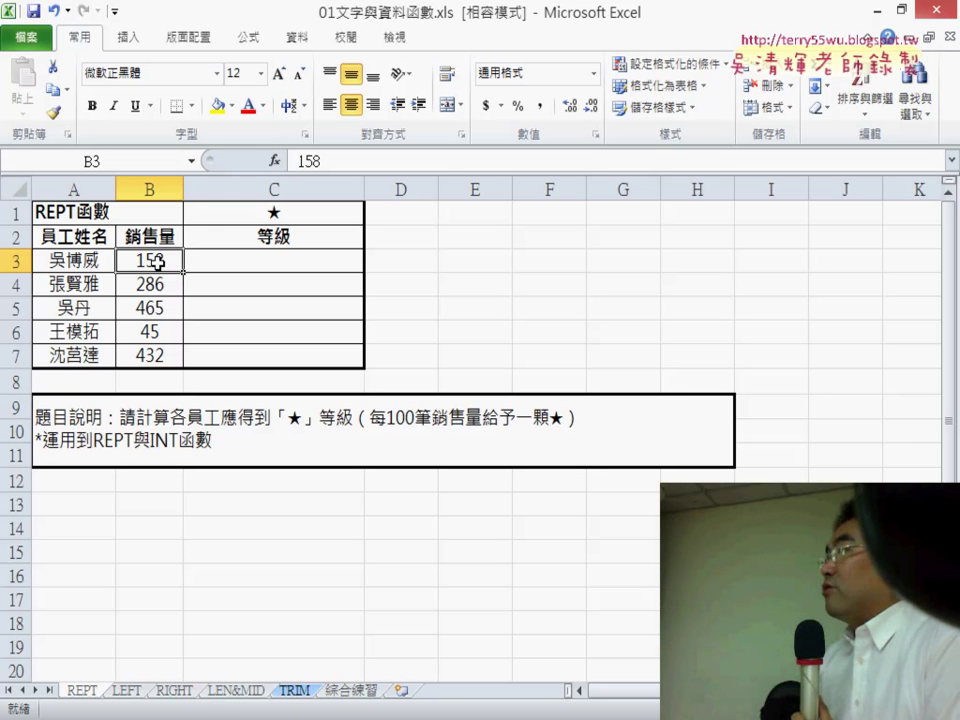
pyautogui.click(270, 259)
pyautogui.click(272, 164)
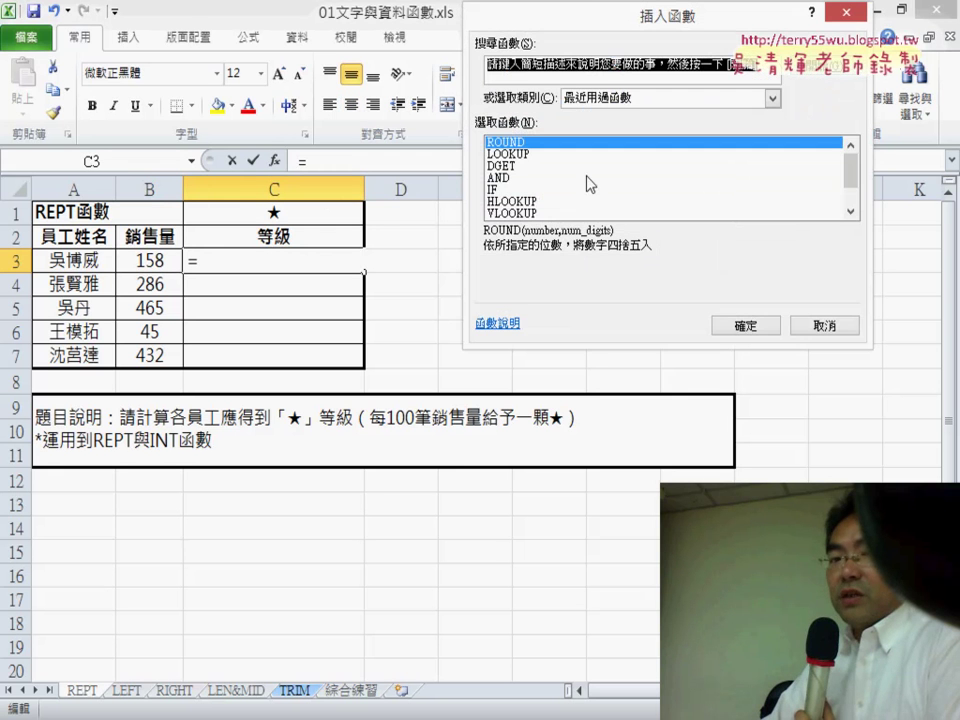
# Move the Insert Function dialog off the table and expand its category list
pyautogui.moveTo(590, 20); pyautogui.dragTo(385, 215)
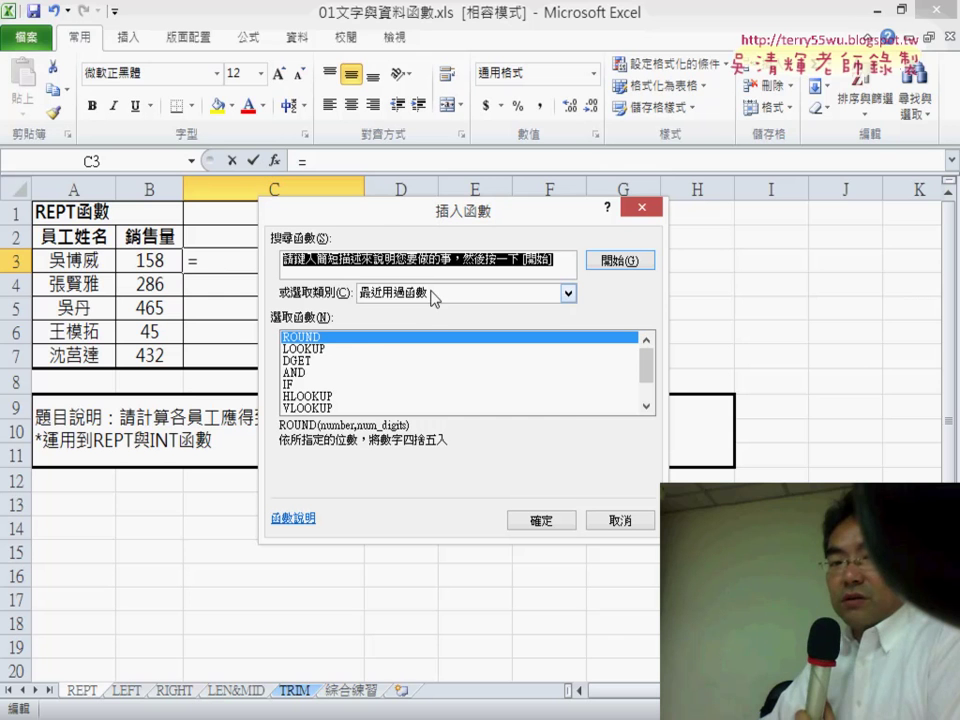
pyautogui.click(432, 294)
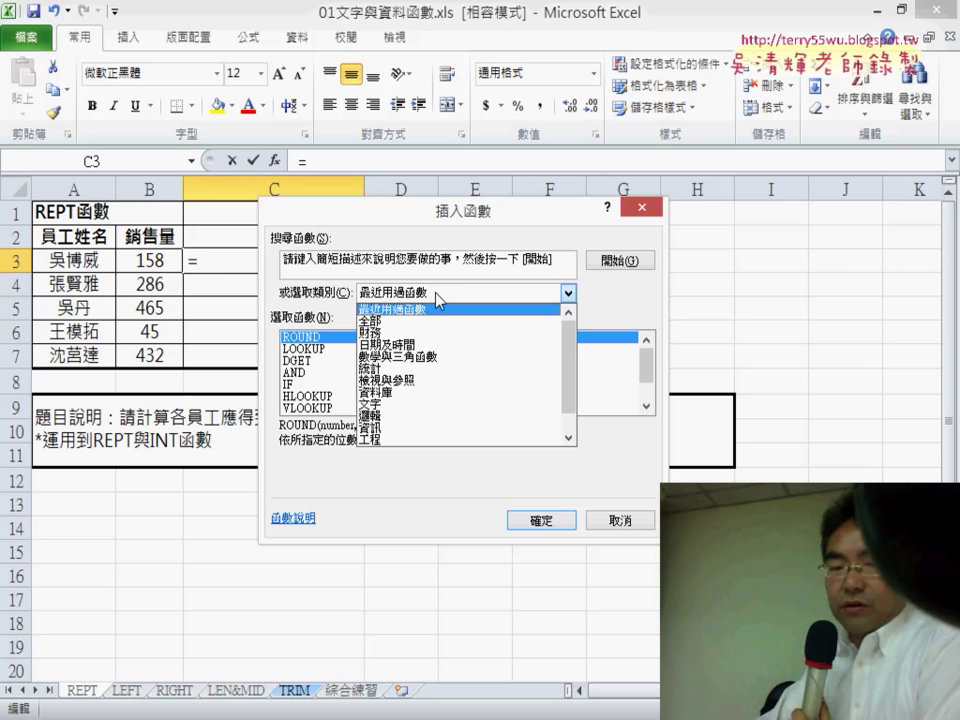
# Filter the Insert Function list to the 文字 (Text) category
pyautogui.click(390, 404)
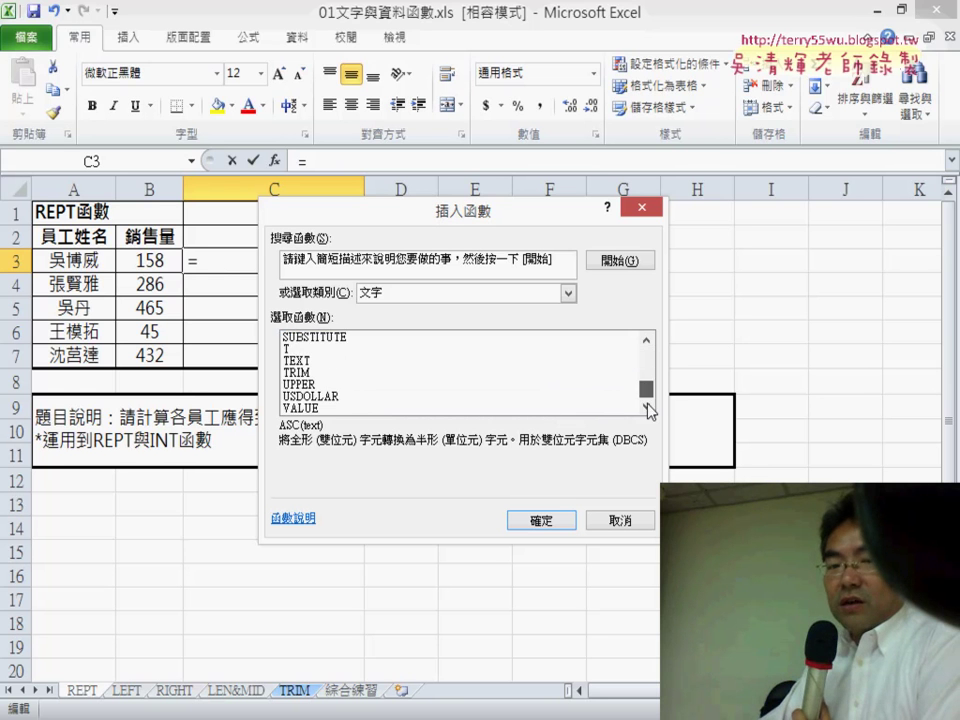
pyautogui.moveTo(647, 384); pyautogui.dragTo(649, 352)
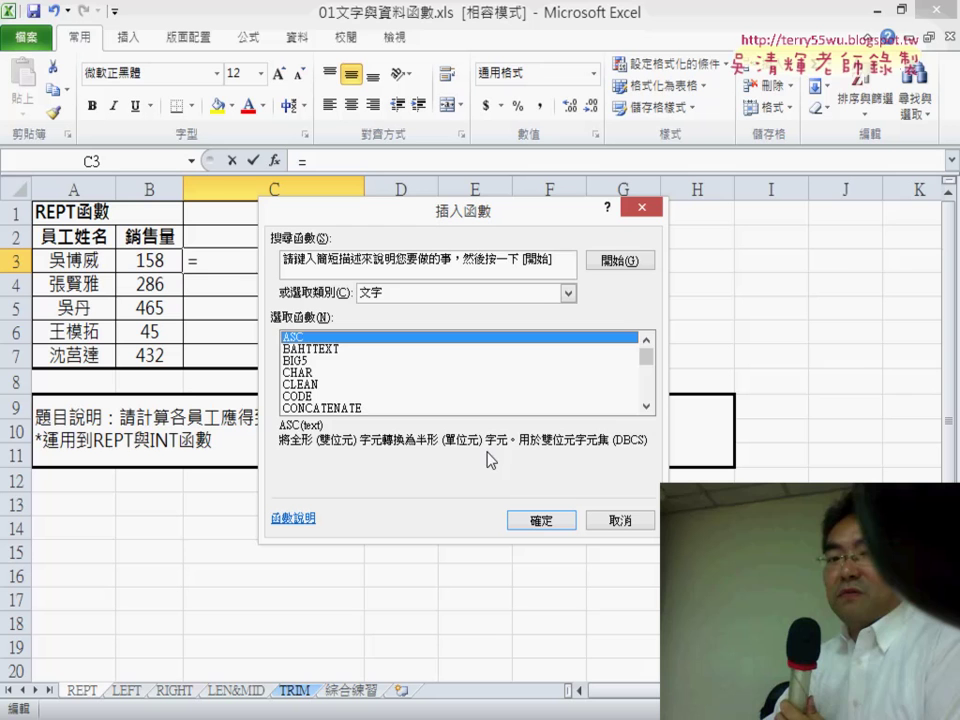
# Read the BIG5, CHAR, CODE and VALUE descriptions, then select REPT(text,number_times)
pyautogui.click(307, 361)
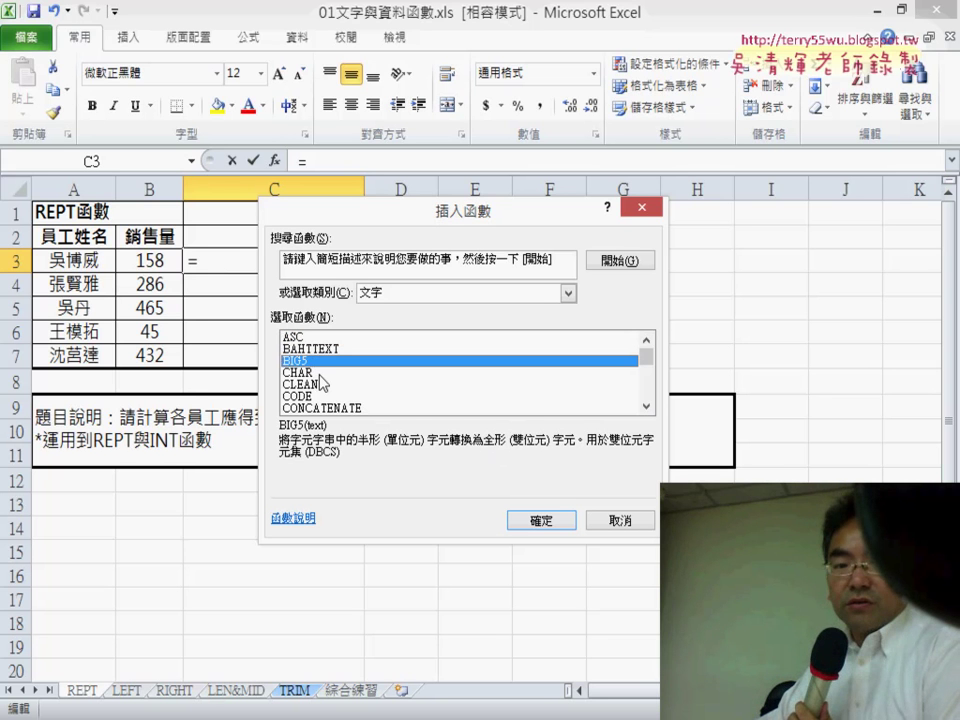
pyautogui.click(320, 376)
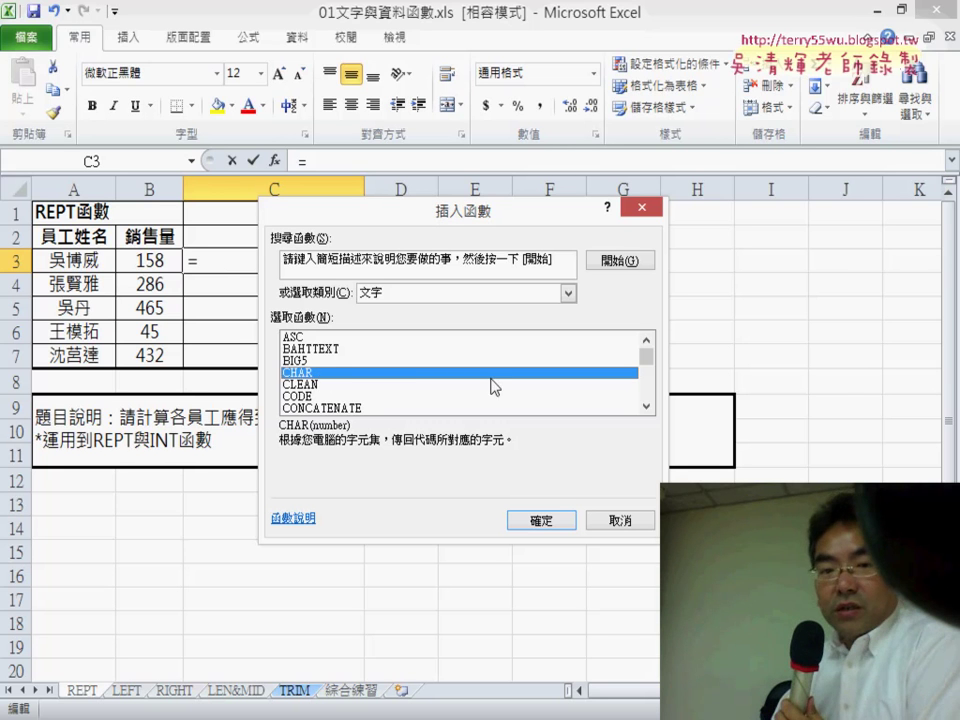
pyautogui.click(305, 400)
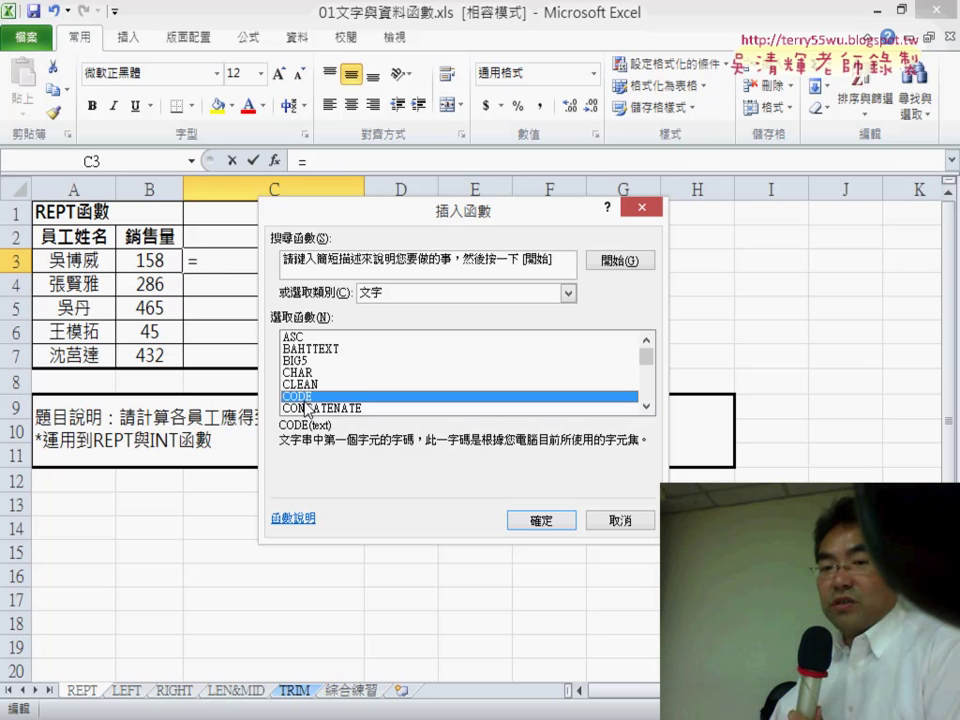
pyautogui.click(647, 405)
pyautogui.click(647, 405)
pyautogui.click(647, 405)
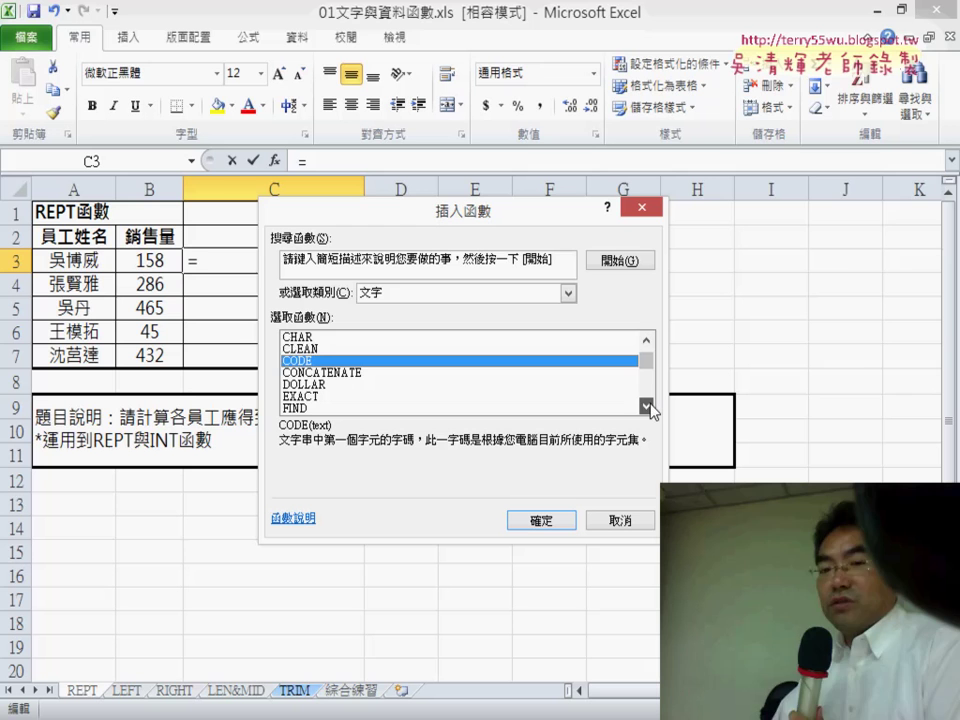
pyautogui.click(647, 405)
pyautogui.click(647, 405)
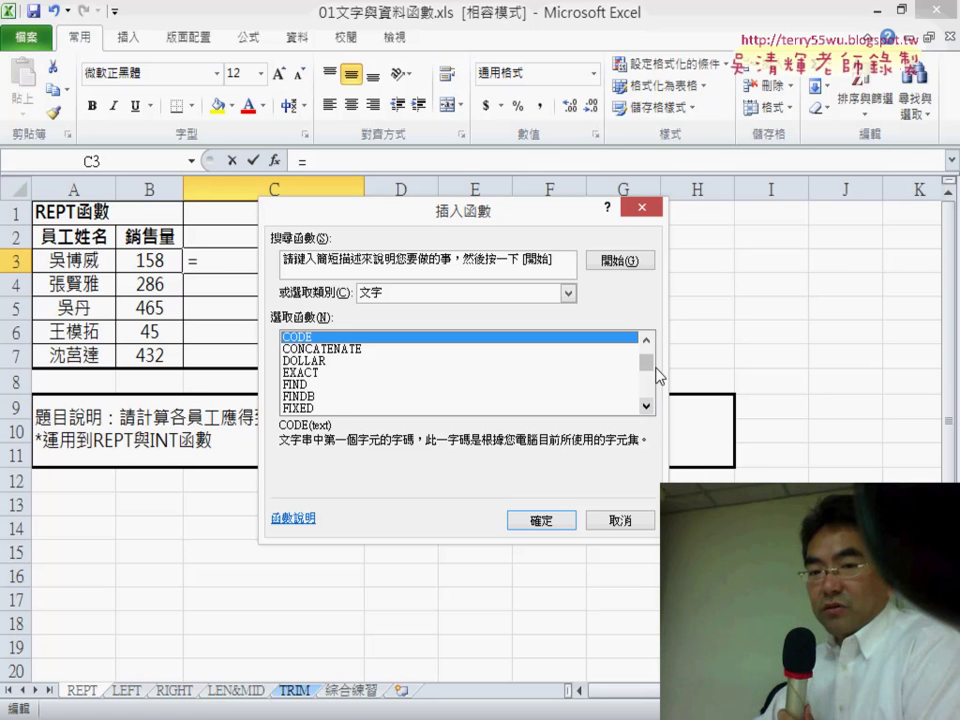
pyautogui.moveTo(646, 362); pyautogui.dragTo(647, 392)
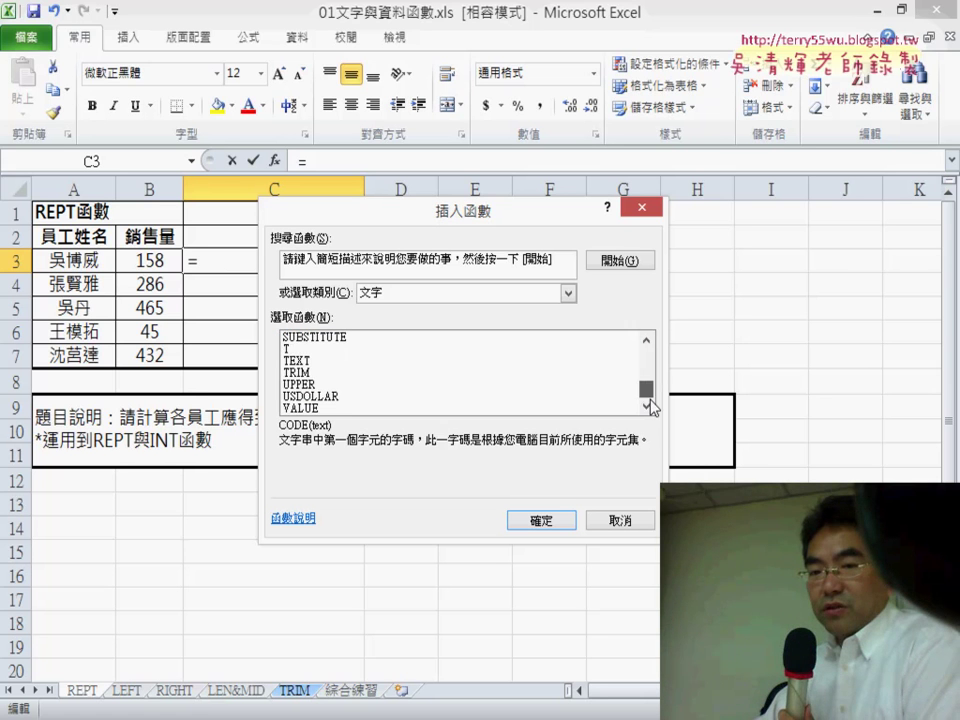
pyautogui.click(320, 407)
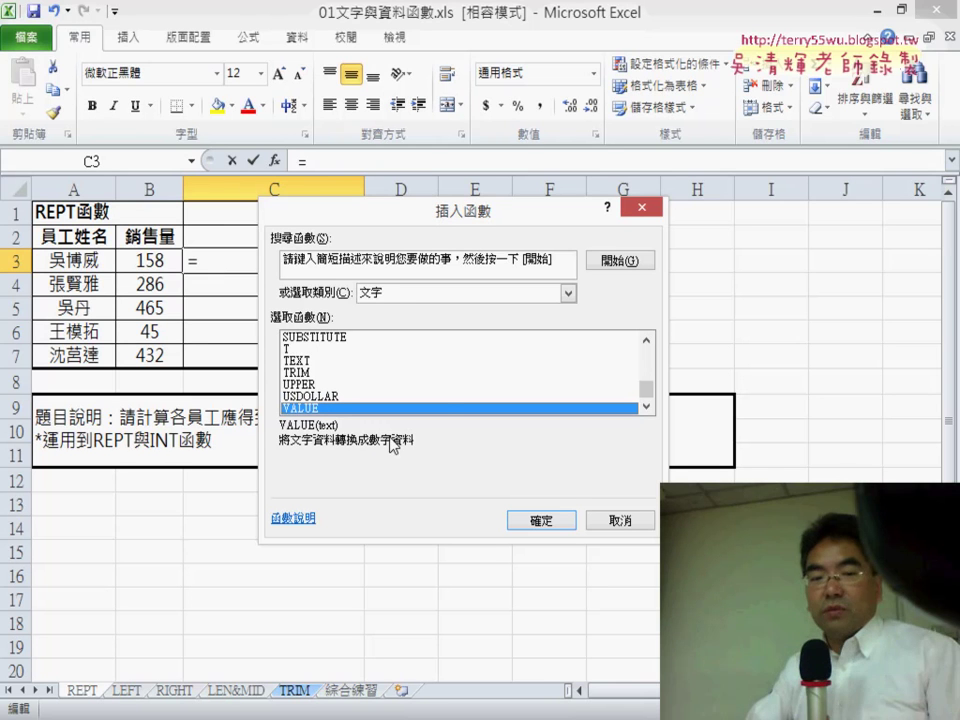
pyautogui.click(647, 343)
pyautogui.click(647, 343)
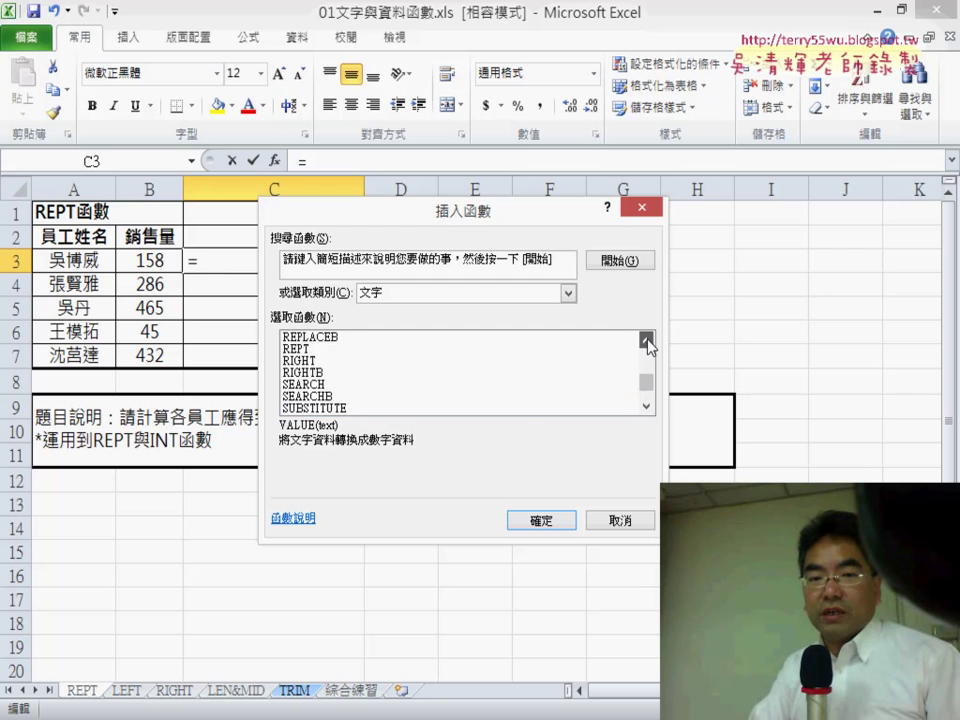
pyautogui.click(647, 343)
pyautogui.click(306, 372)
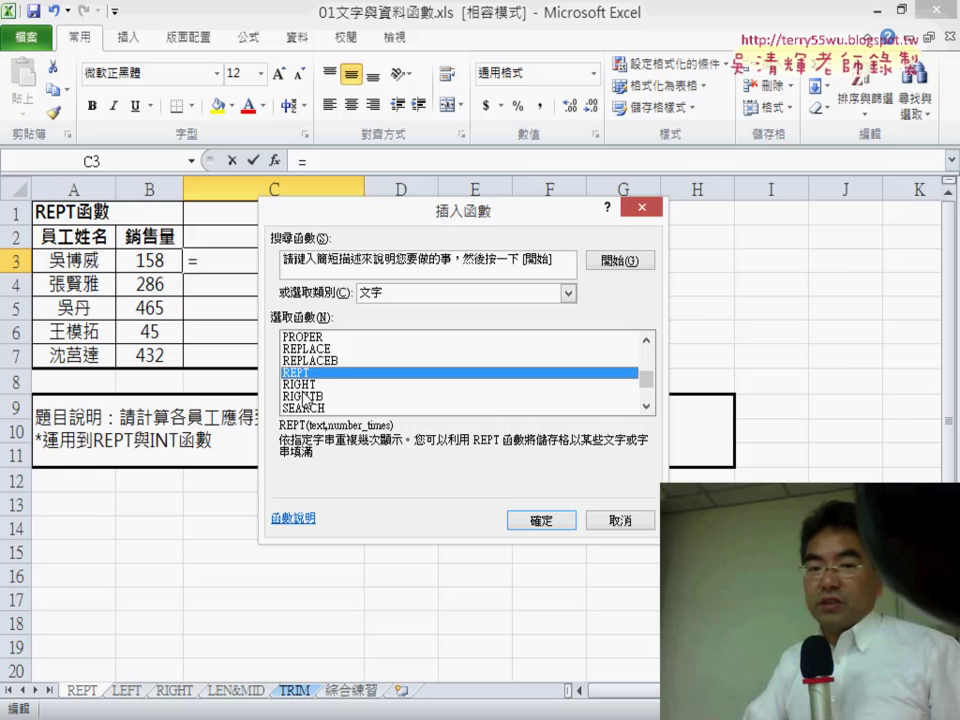
# Insert REPT into C3 as =REPT() and move its arguments dialog right of column C
pyautogui.click(541, 521)
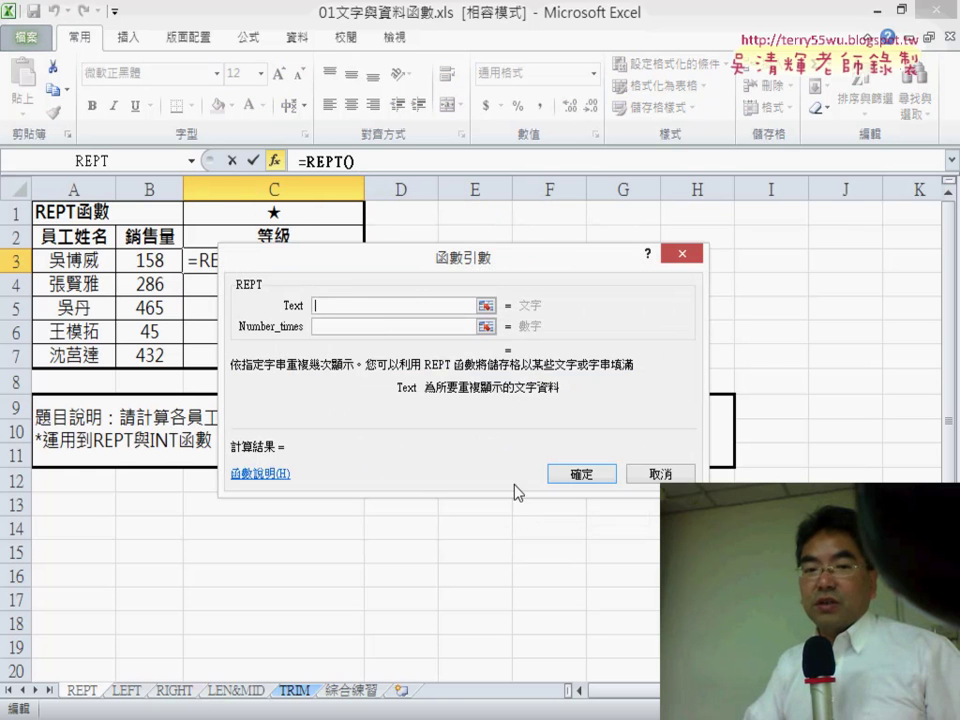
pyautogui.moveTo(409, 268); pyautogui.dragTo(549, 261)
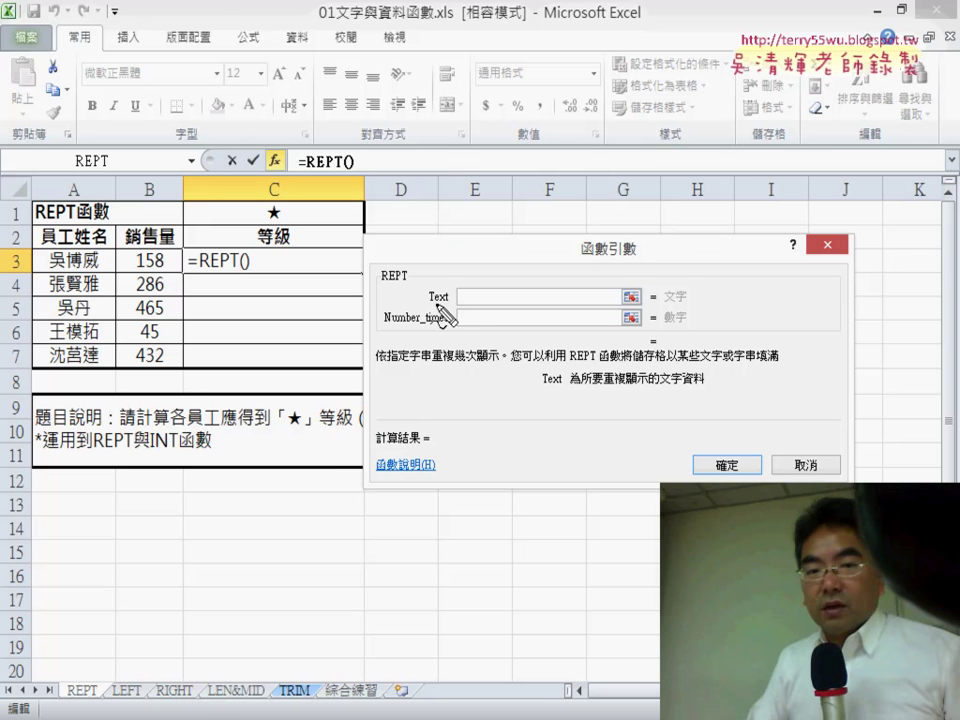
pyautogui.moveTo(447, 305)
pyautogui.mouseDown()
pyautogui.moveTo(424, 305)
pyautogui.moveTo(448, 327)
pyautogui.mouseUp()
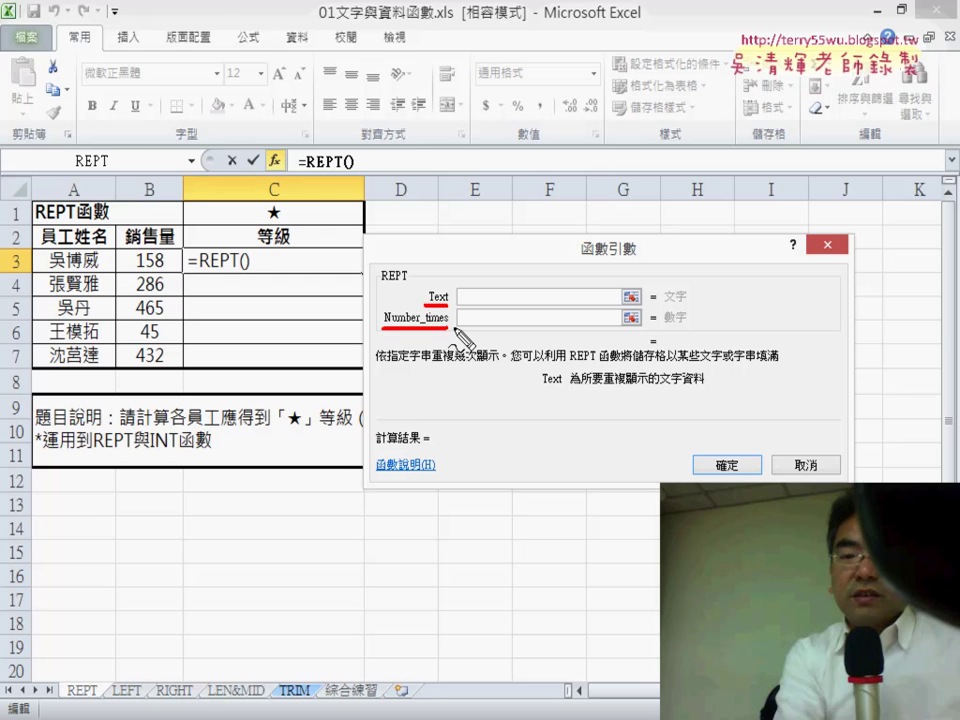
pyautogui.press('`')
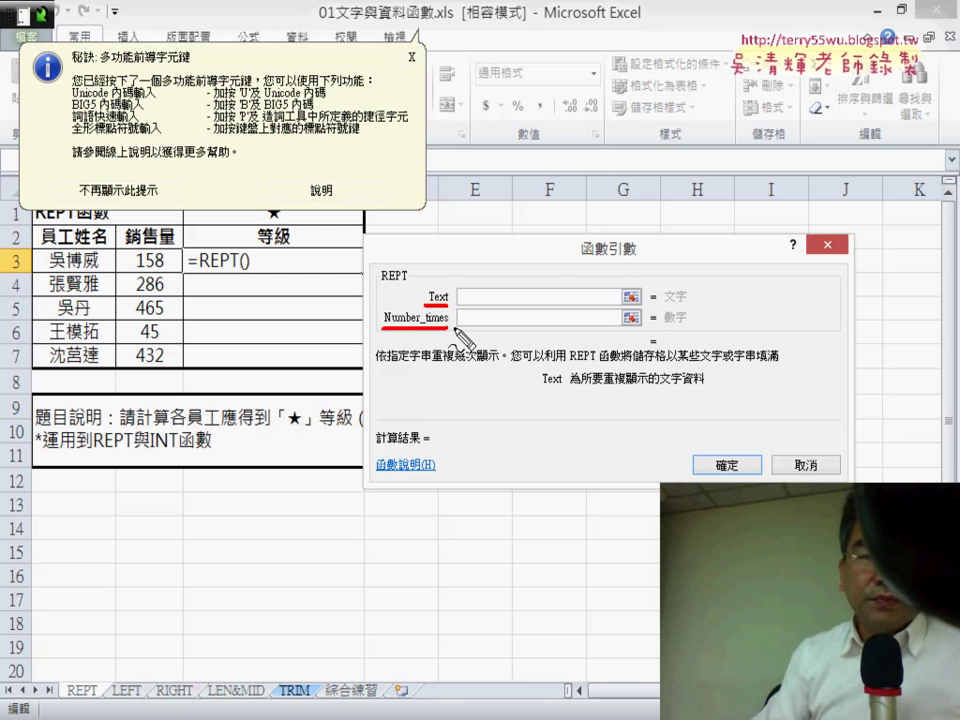
# Set REPT's Text to C1 and Number_times to B3/100
pyautogui.click(568, 296)
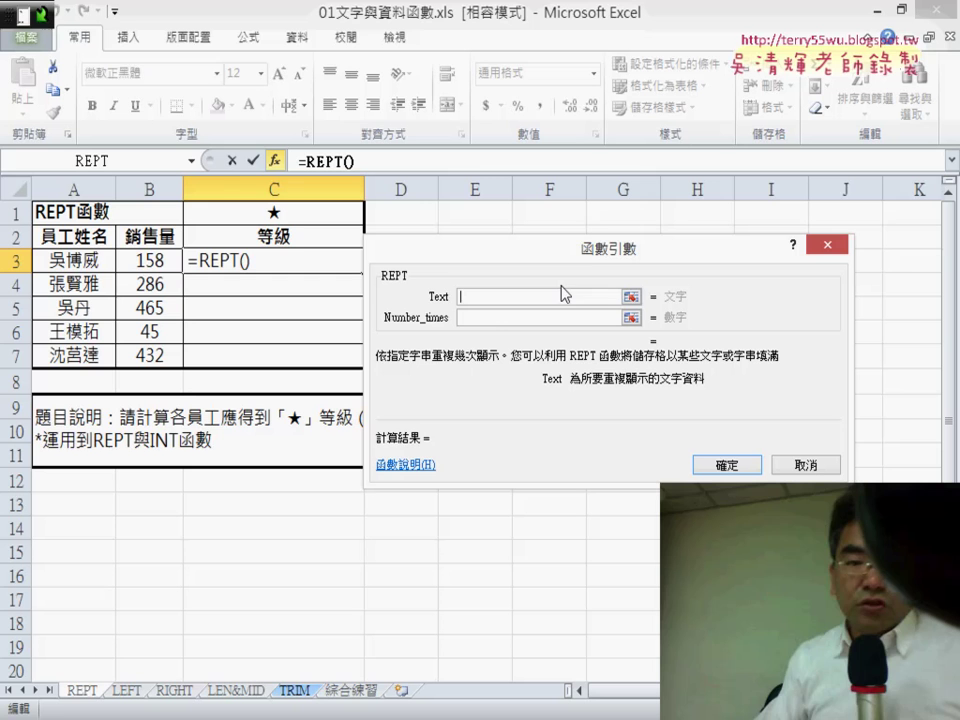
pyautogui.click(287, 213)
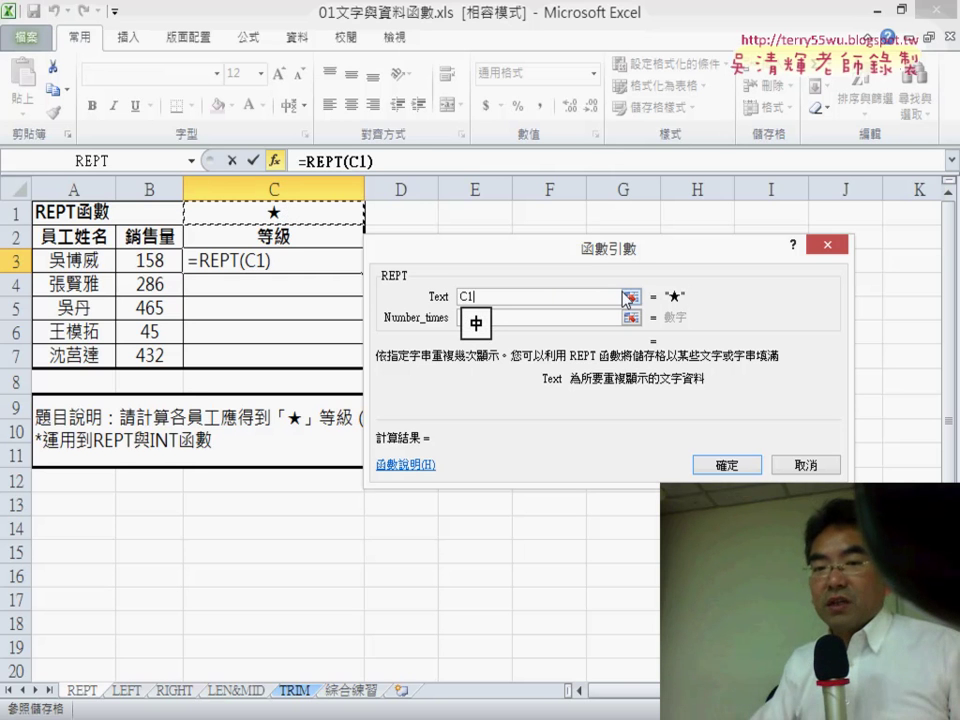
pyautogui.click(558, 318)
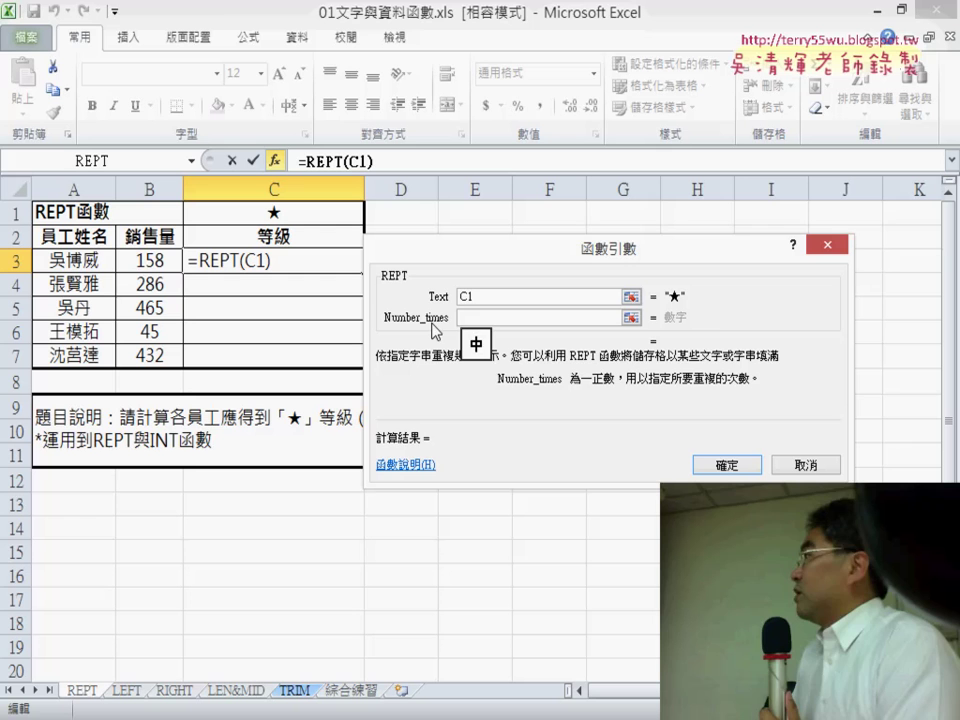
pyautogui.click(155, 261)
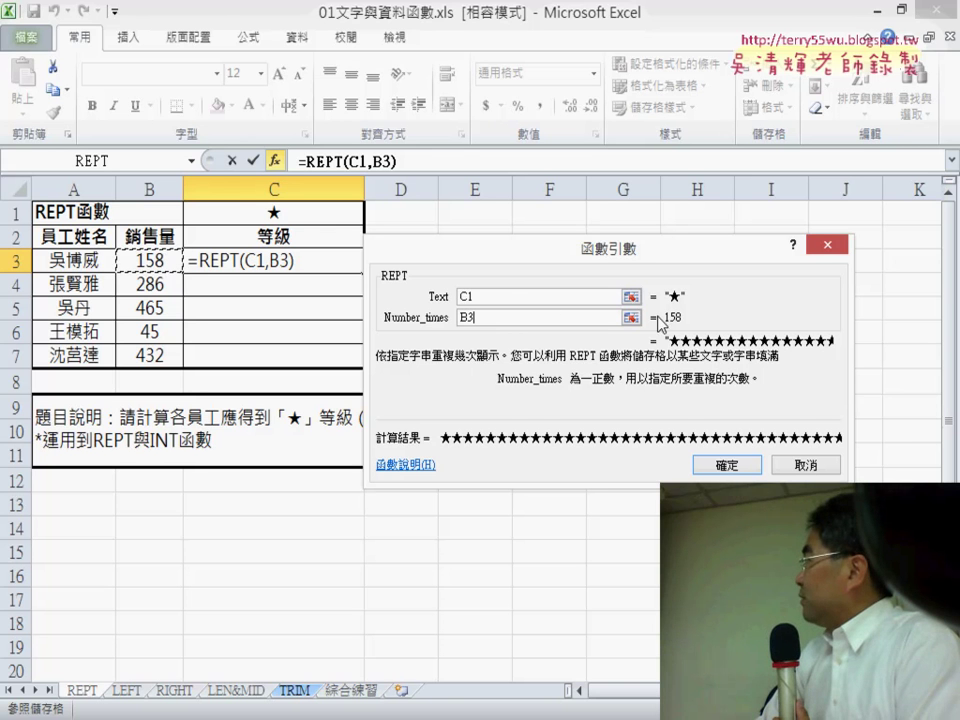
pyautogui.write('/')
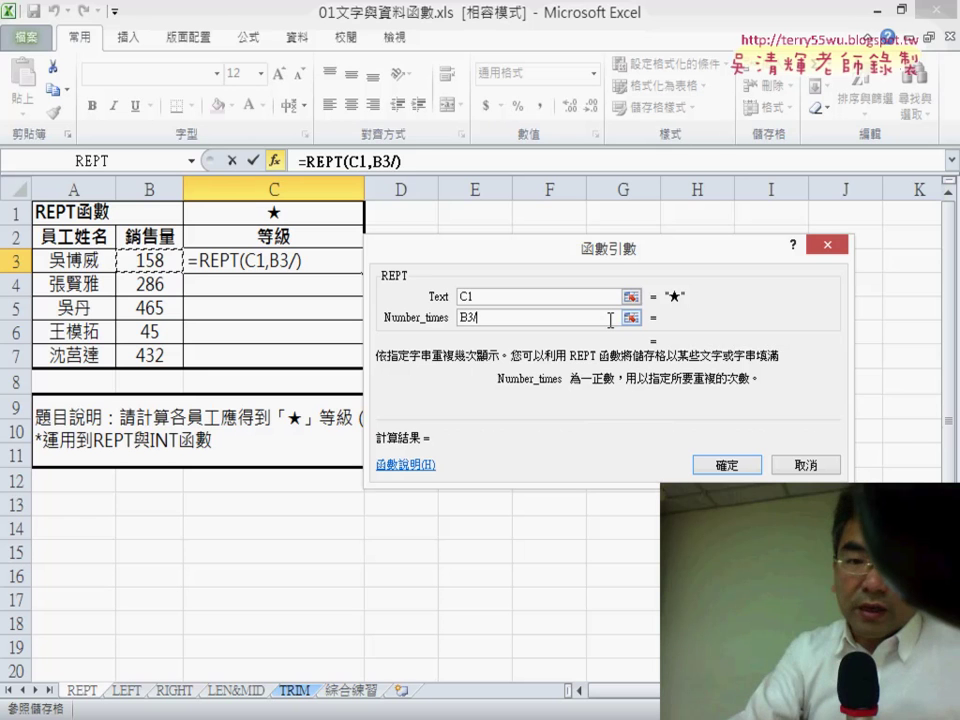
pyautogui.write('100')
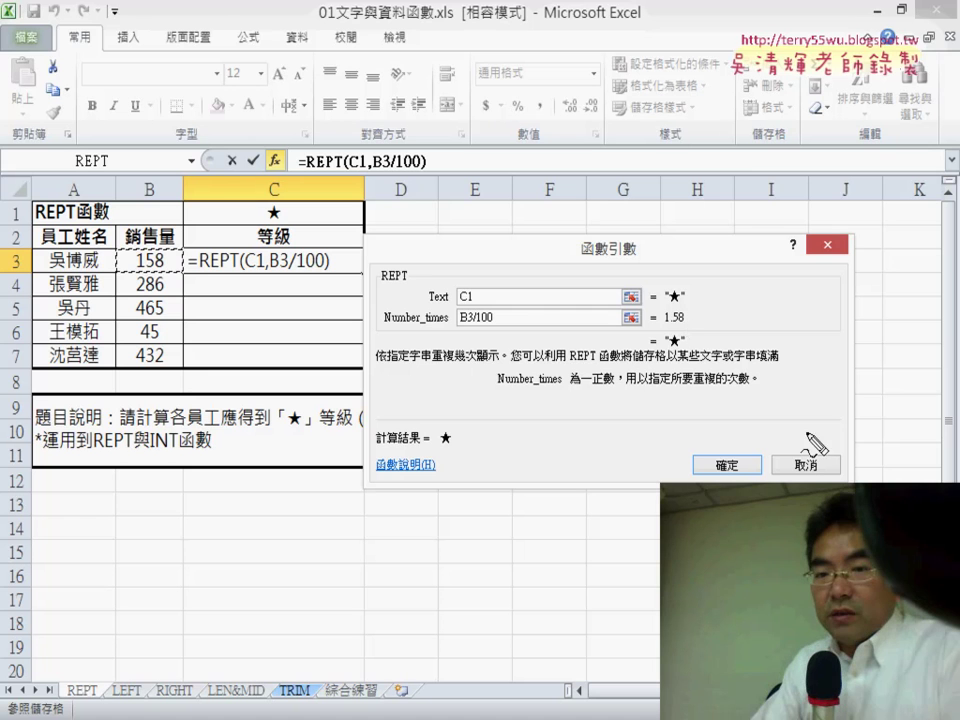
pyautogui.moveTo(664, 326); pyautogui.dragTo(690, 325)
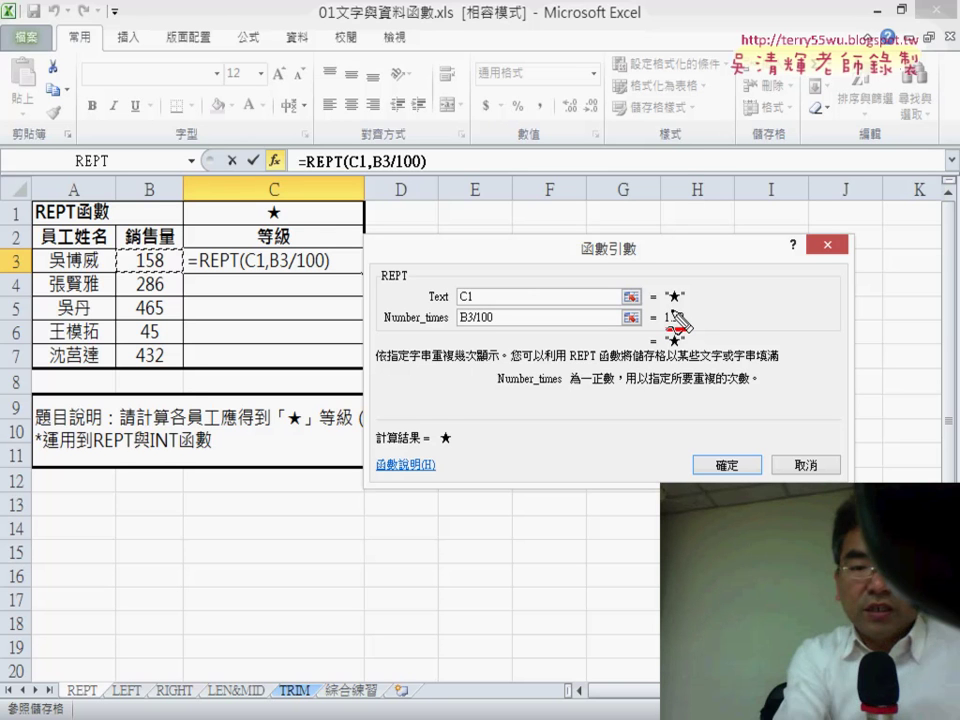
# Wrap the count as INT(B3/100), confirm =REPT(C1,INT(B3/100)), and centre C3
pyautogui.press('Escape')
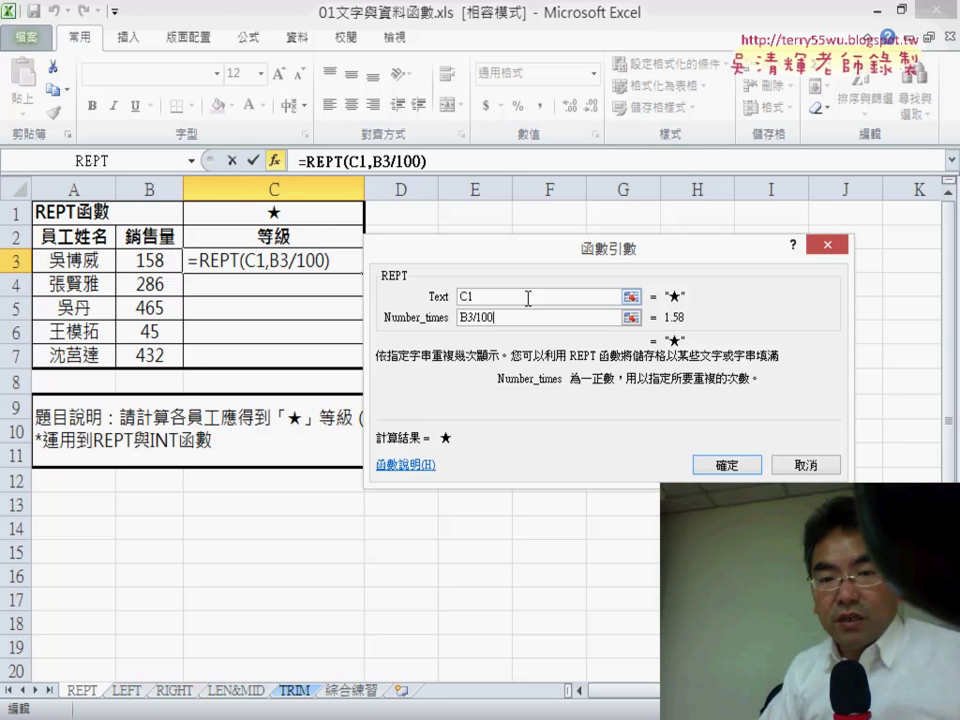
pyautogui.click(482, 314)
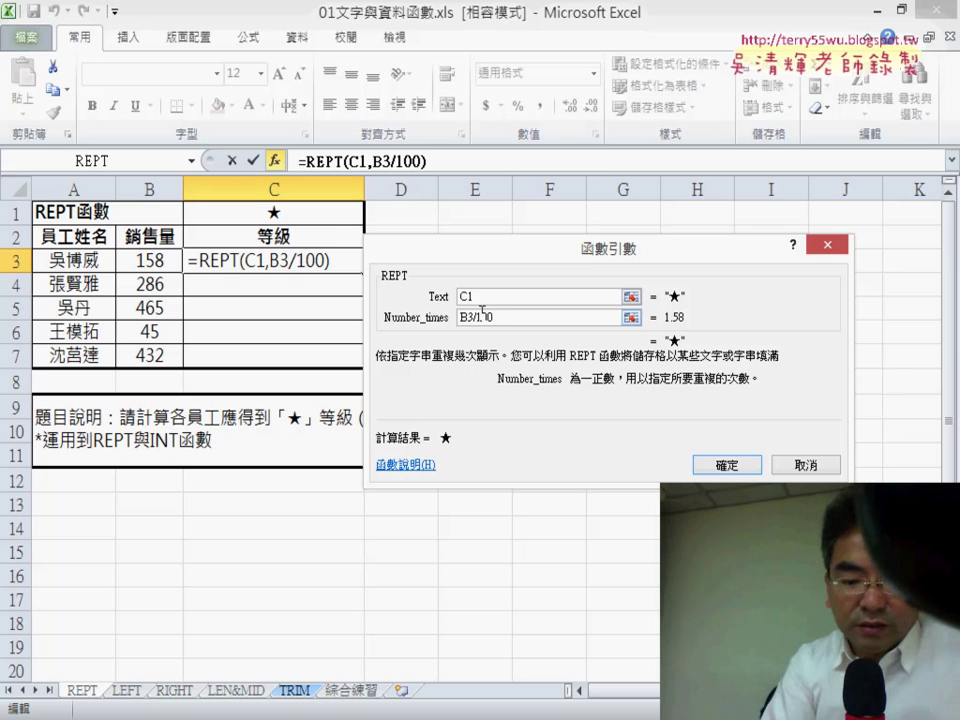
pyautogui.write('ㄊㄞ')
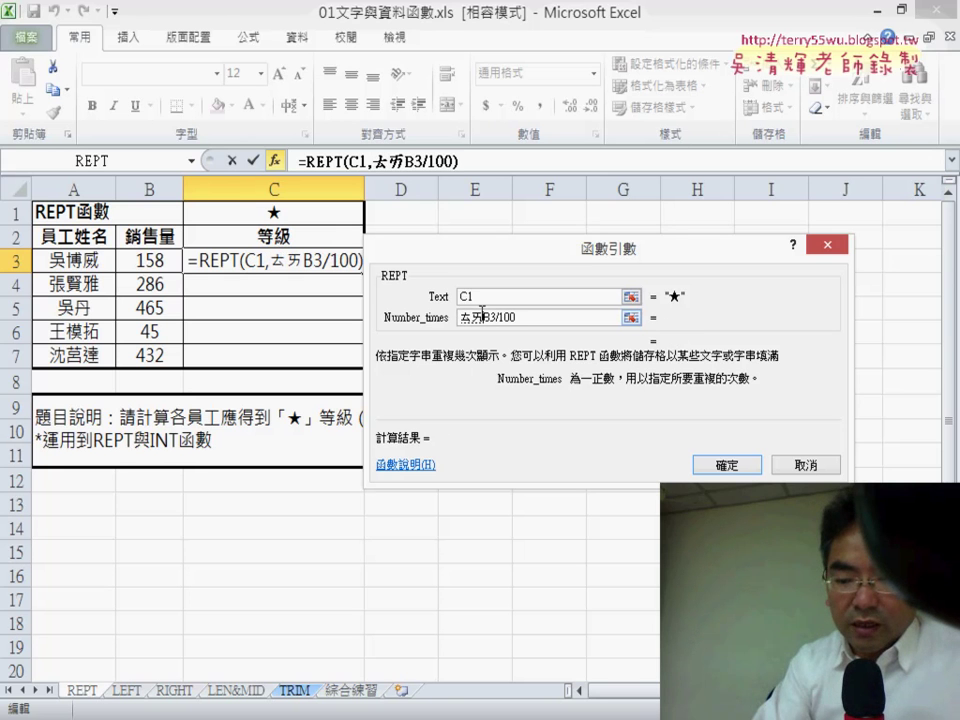
pyautogui.press('BackSpace')
pyautogui.press('BackSpace')
pyautogui.write('i')
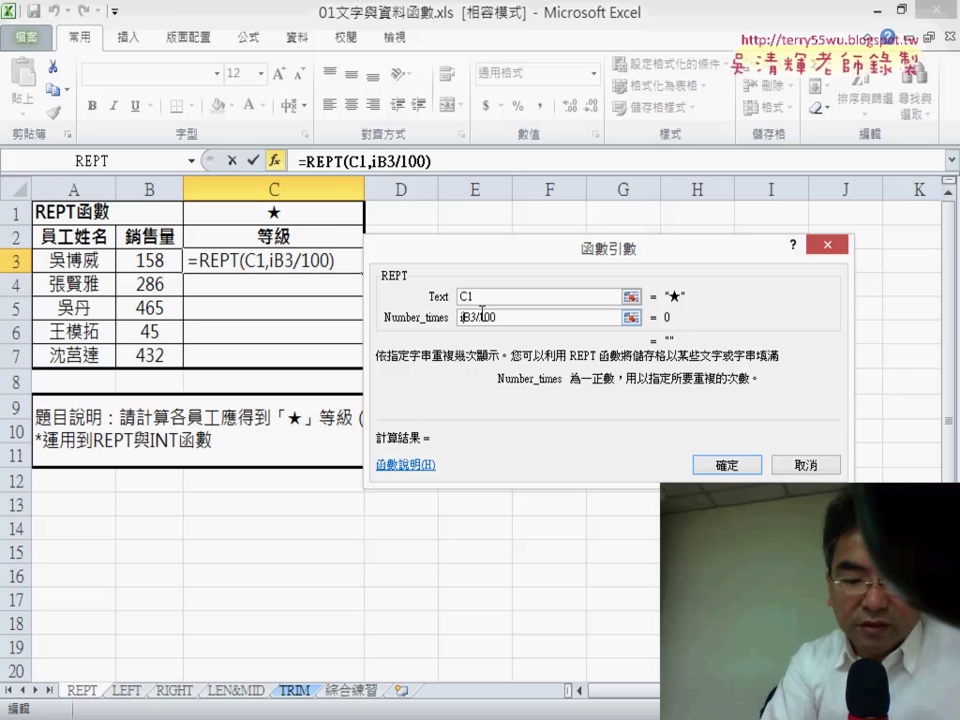
pyautogui.write('nt')
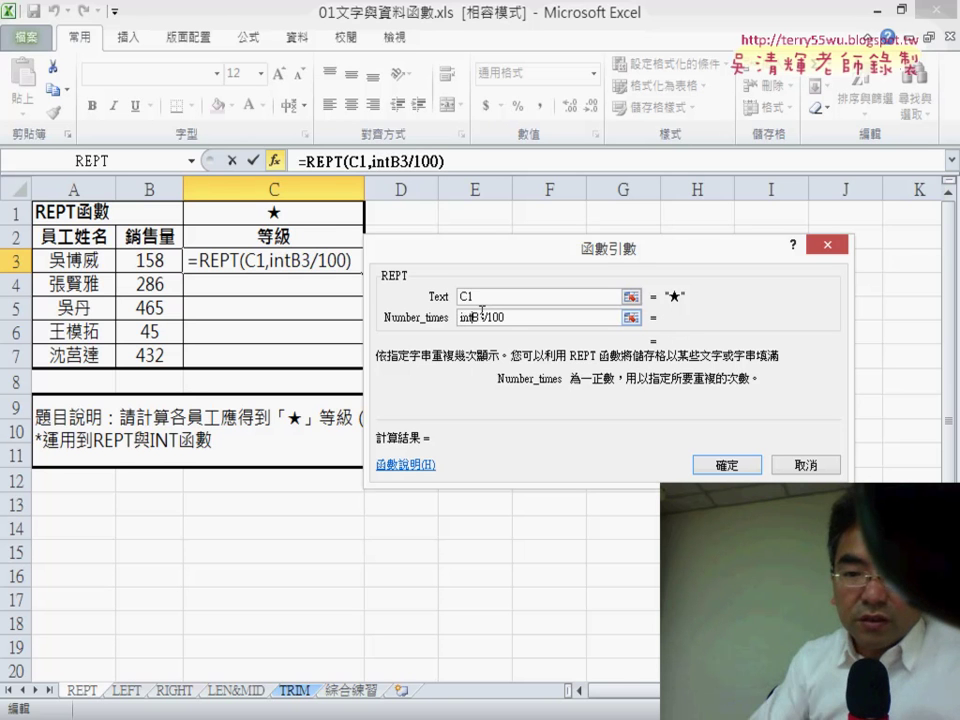
pyautogui.write('(')
pyautogui.click(518, 318)
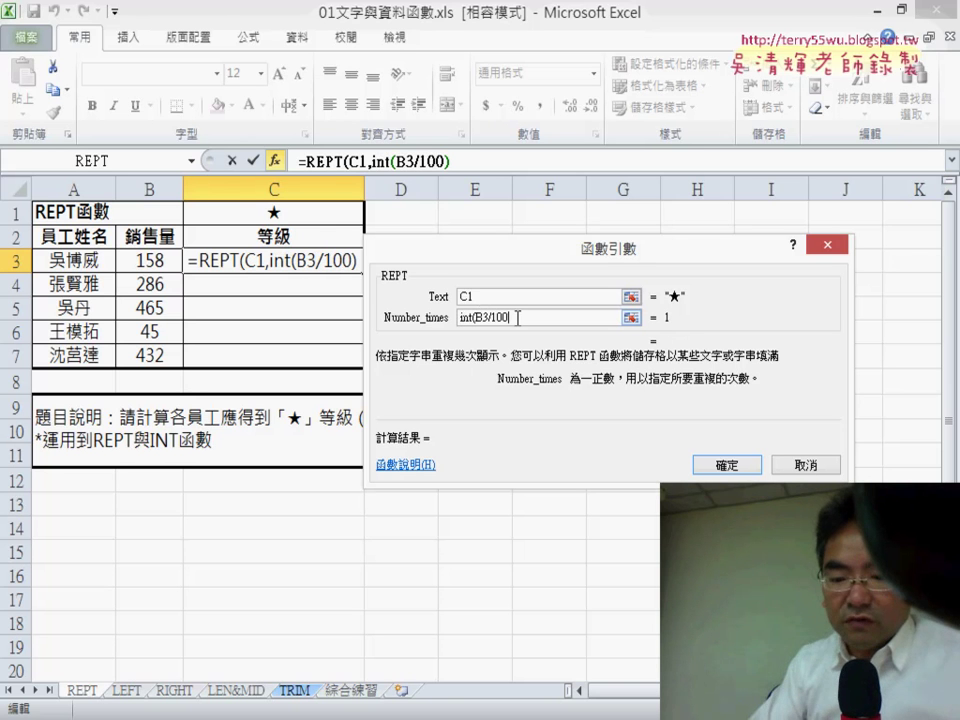
pyautogui.write(')')
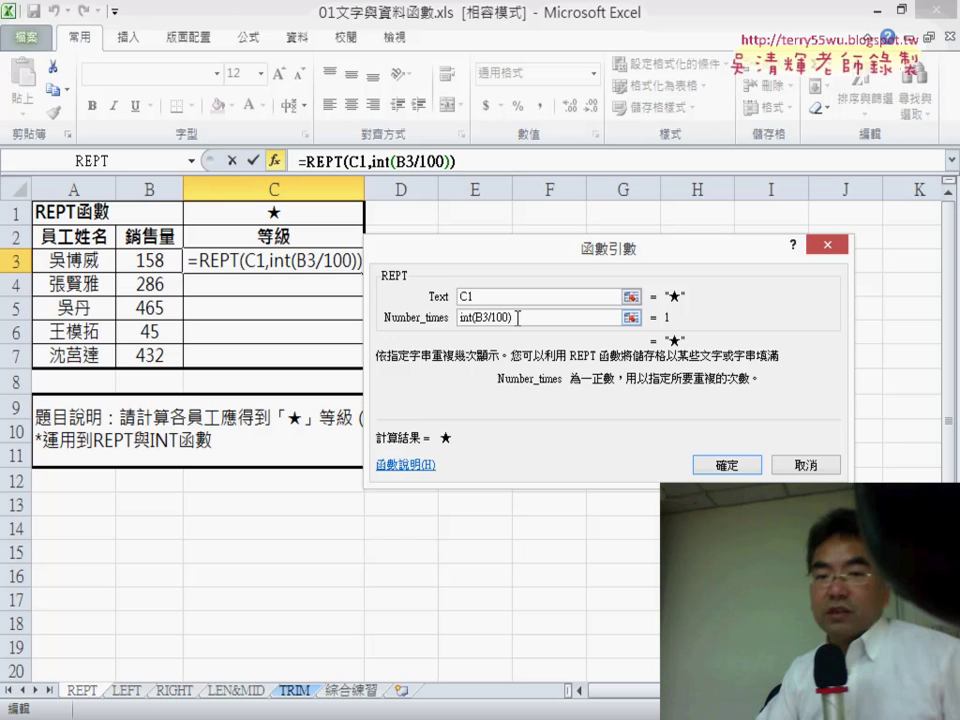
pyautogui.click(728, 466)
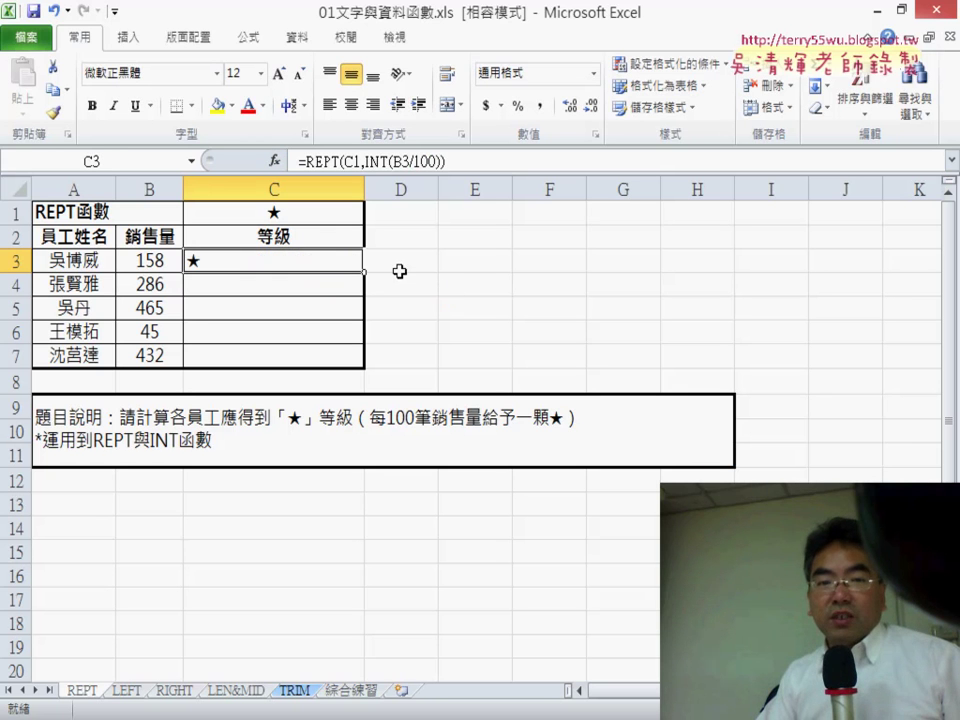
pyautogui.click(352, 105)
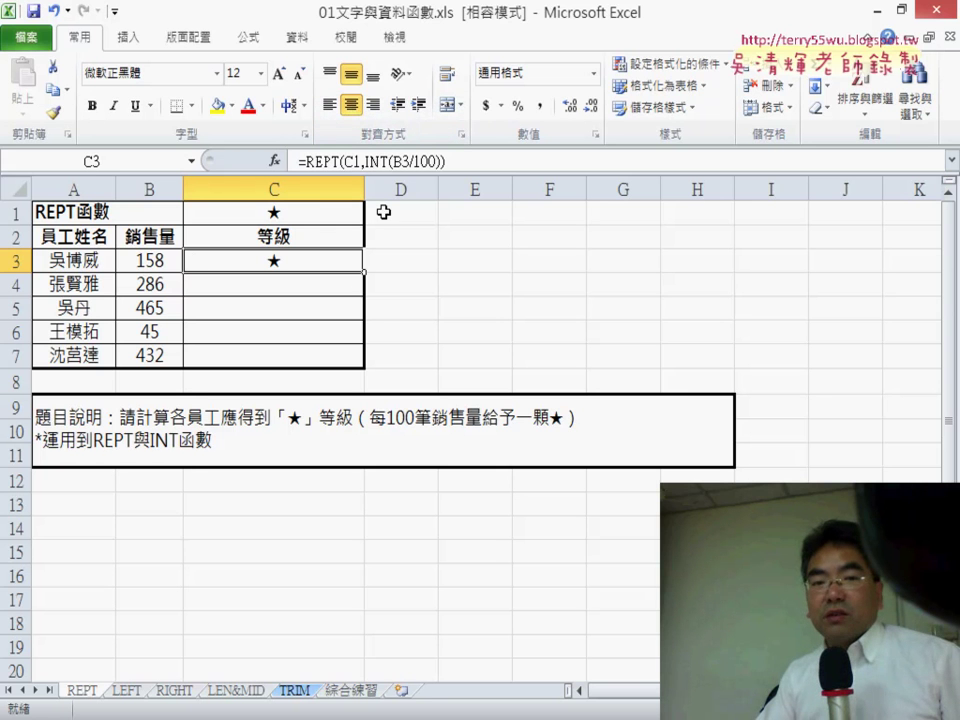
# Change C3 to =REPT(C$1,INT(B3/100)) and fill it down through C7
pyautogui.click(352, 162)
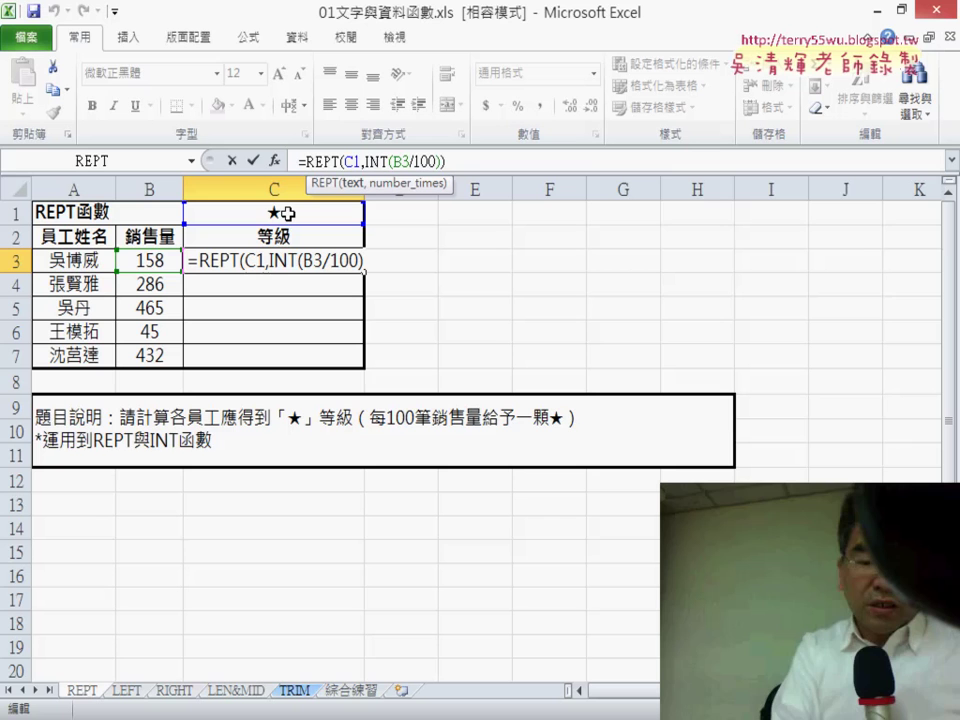
pyautogui.write('$')
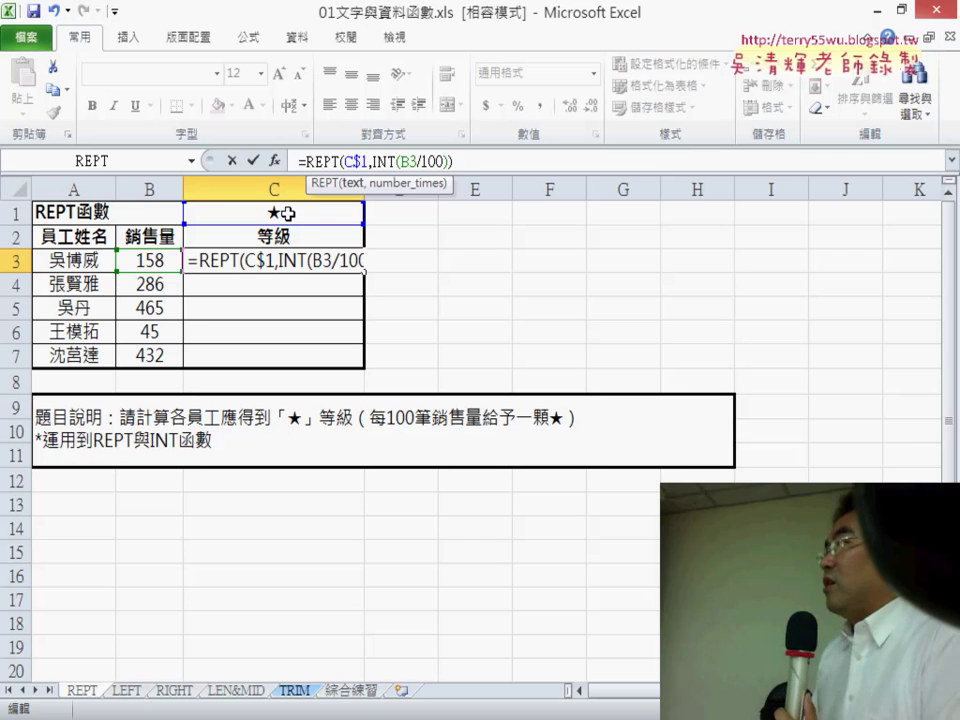
pyautogui.click(252, 159)
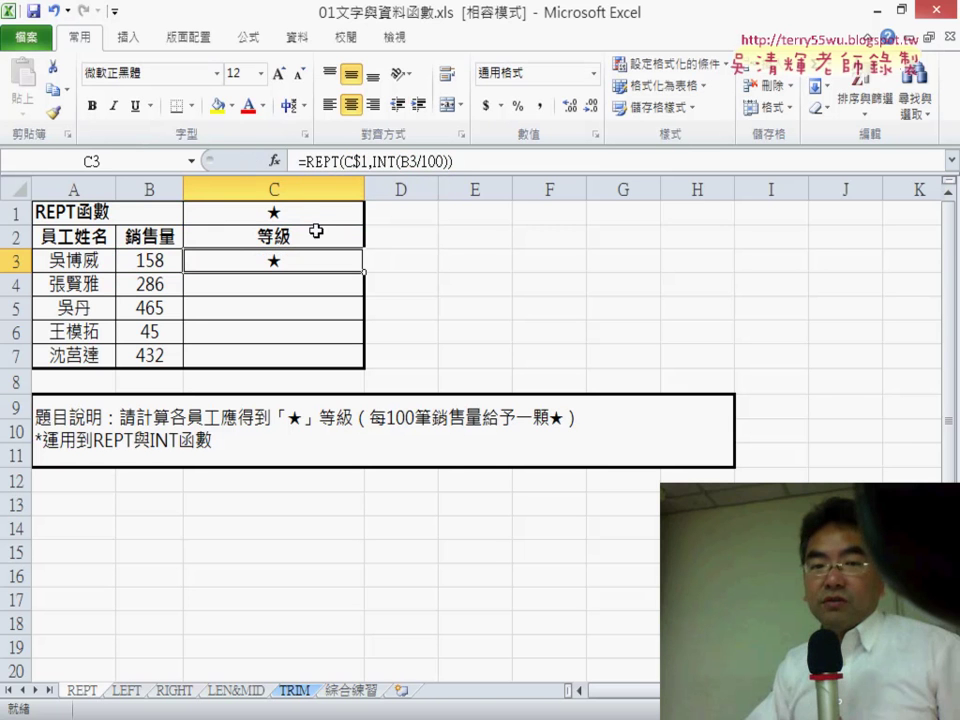
pyautogui.moveTo(365, 283); pyautogui.dragTo(365, 370)
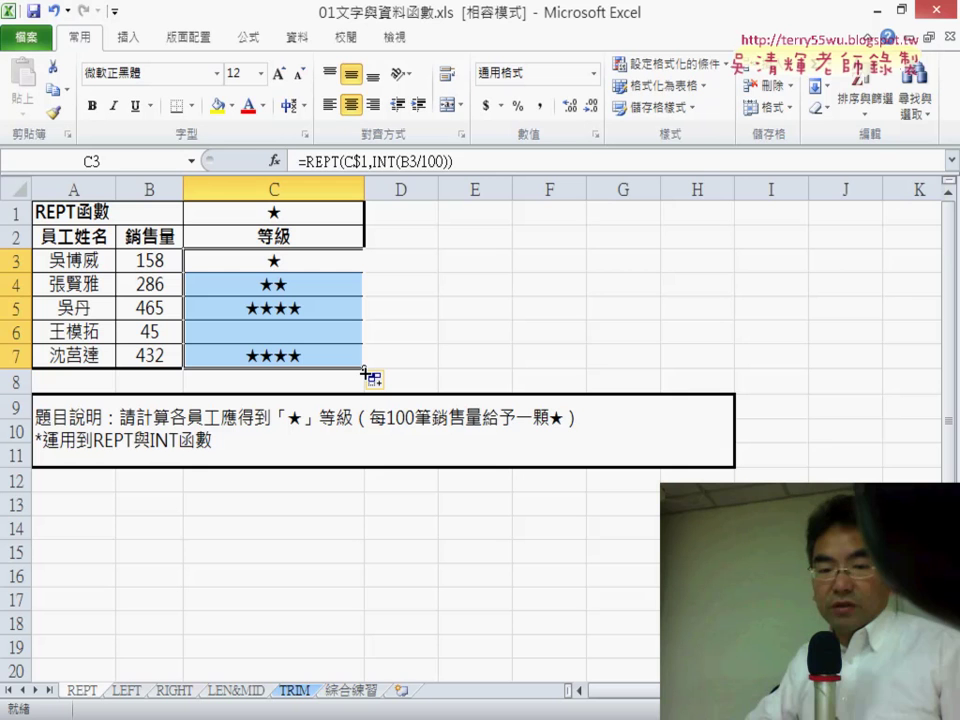
# On the LEN&MID sheet, select C3 under the 長度 heading and launch Insert Function
pyautogui.click(236, 691)
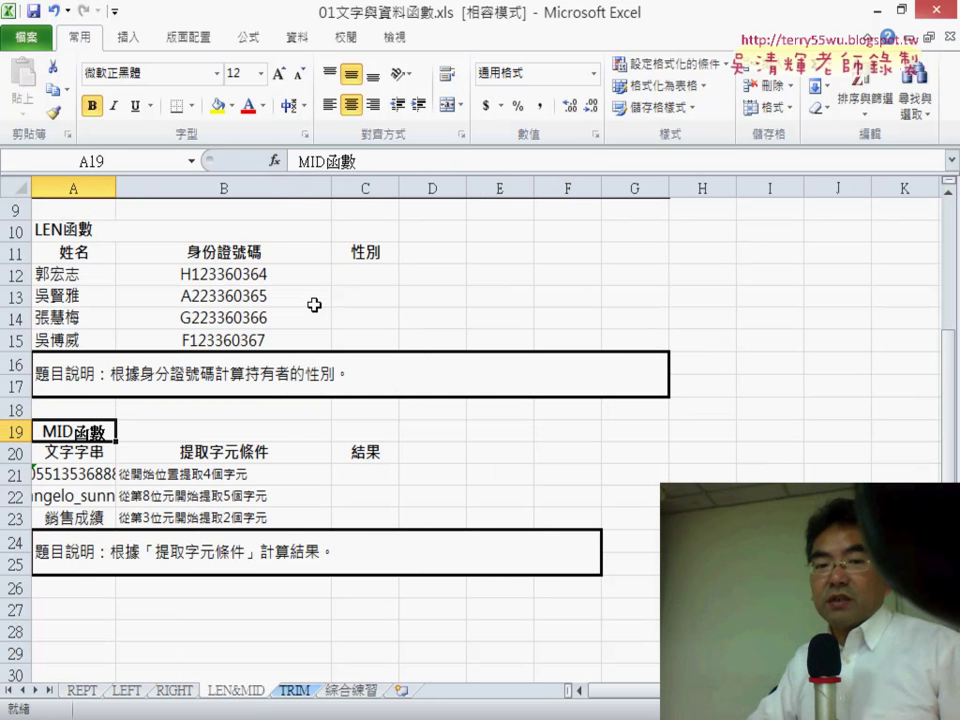
pyautogui.click(310, 274)
pyautogui.keyDown('ctrl'); pyautogui.scroll(5, 345, 288); pyautogui.keyUp('ctrl')
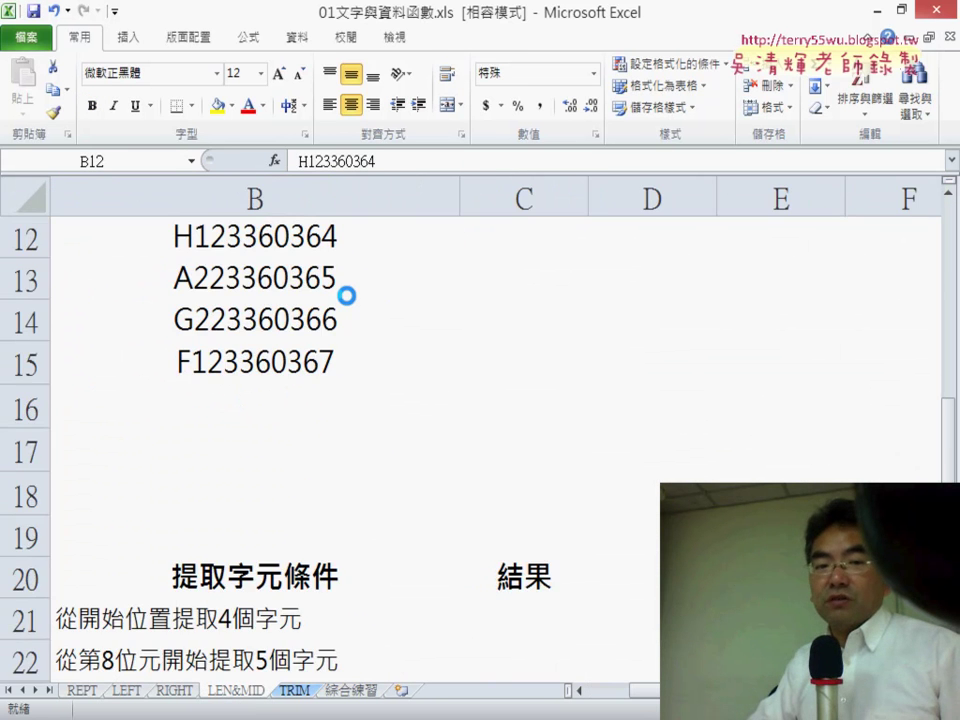
pyautogui.keyDown('ctrl'); pyautogui.scroll(-1, 350, 296); pyautogui.keyUp('ctrl')
pyautogui.keyDown('ctrl'); pyautogui.scroll(-1, 350, 296); pyautogui.keyUp('ctrl')
pyautogui.keyDown('ctrl'); pyautogui.scroll(-1, 350, 296); pyautogui.keyUp('ctrl')
pyautogui.keyDown('ctrl'); pyautogui.scroll(-1, 352, 297); pyautogui.keyUp('ctrl')
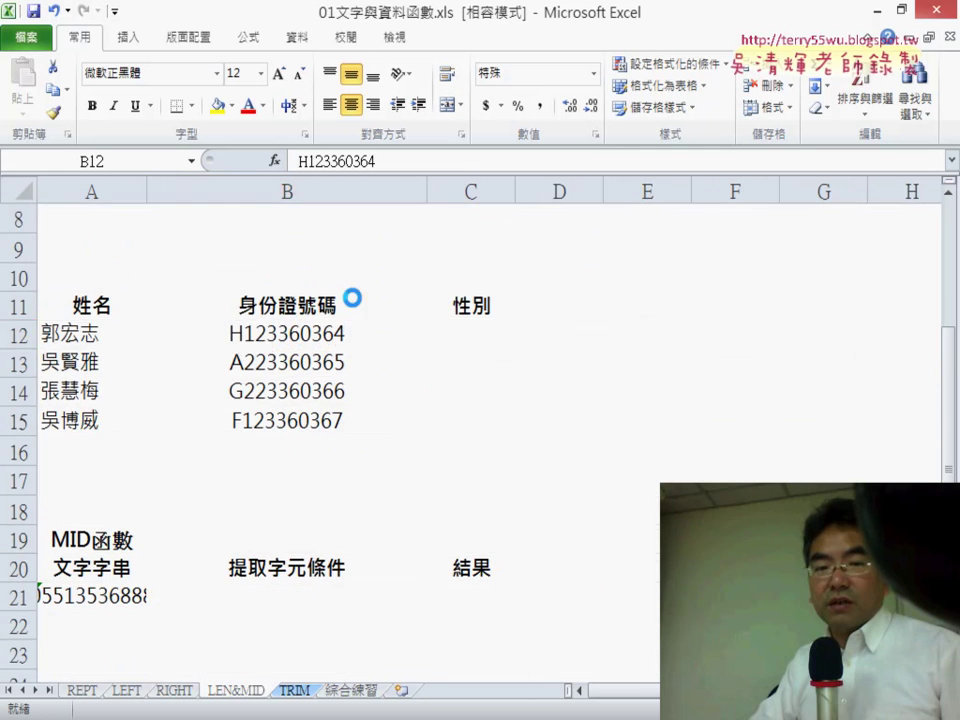
pyautogui.scroll(3, 880, 385)
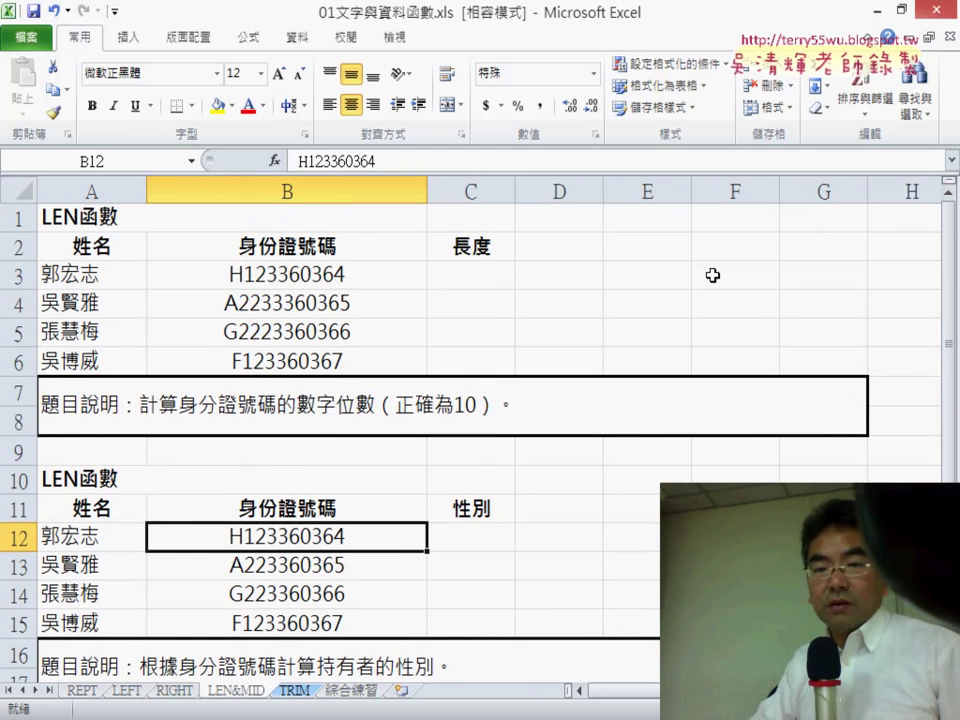
pyautogui.click(463, 274)
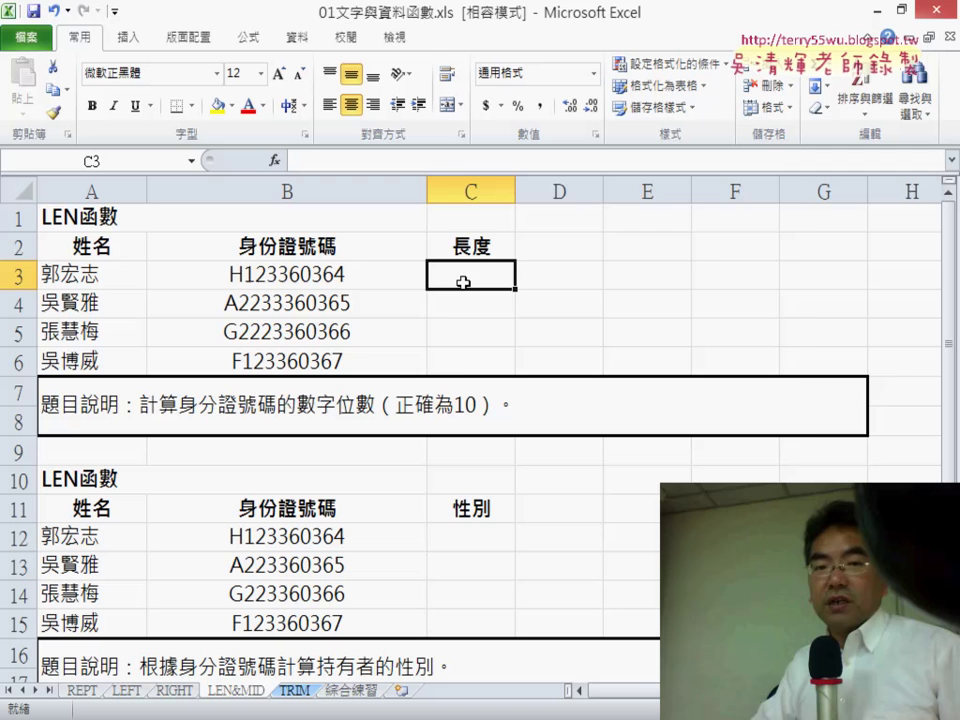
pyautogui.click(274, 160)
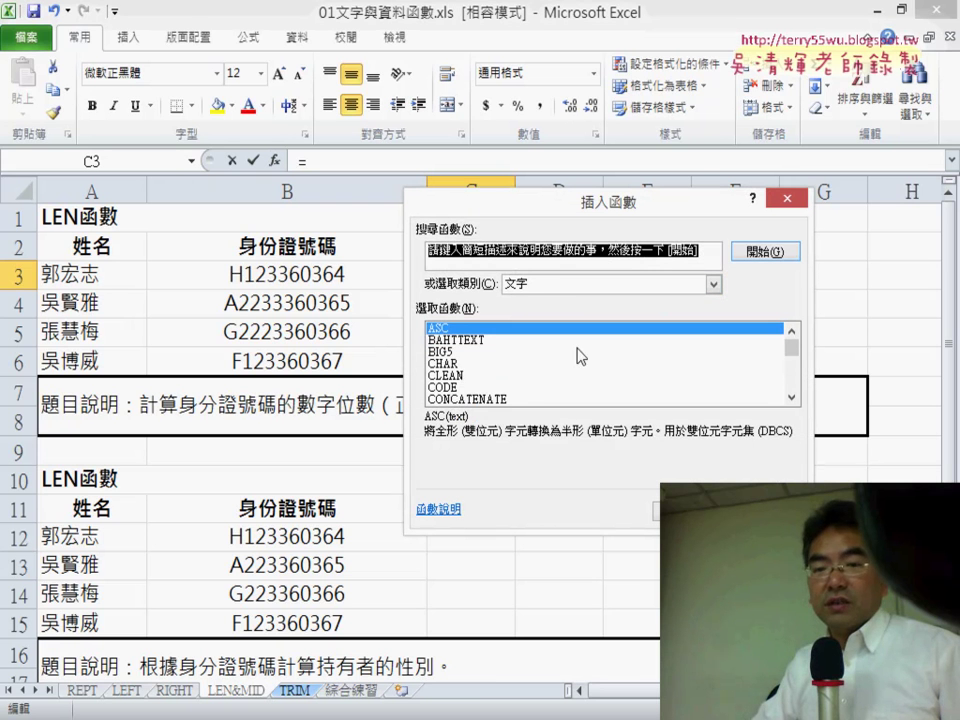
# Scroll the Text function list to LEN and compare its description with LENB's
pyautogui.click(793, 398)
pyautogui.click(793, 398)
pyautogui.click(793, 398)
pyautogui.click(793, 398)
pyautogui.click(793, 398)
pyautogui.click(793, 398)
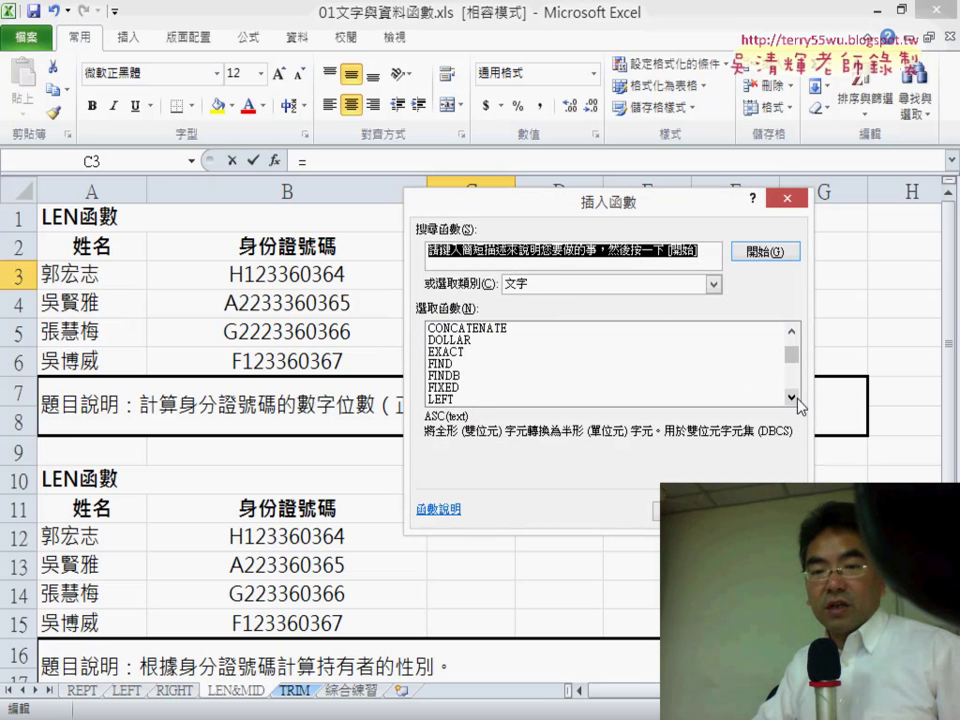
pyautogui.click(793, 398)
pyautogui.click(793, 398)
pyautogui.click(793, 398)
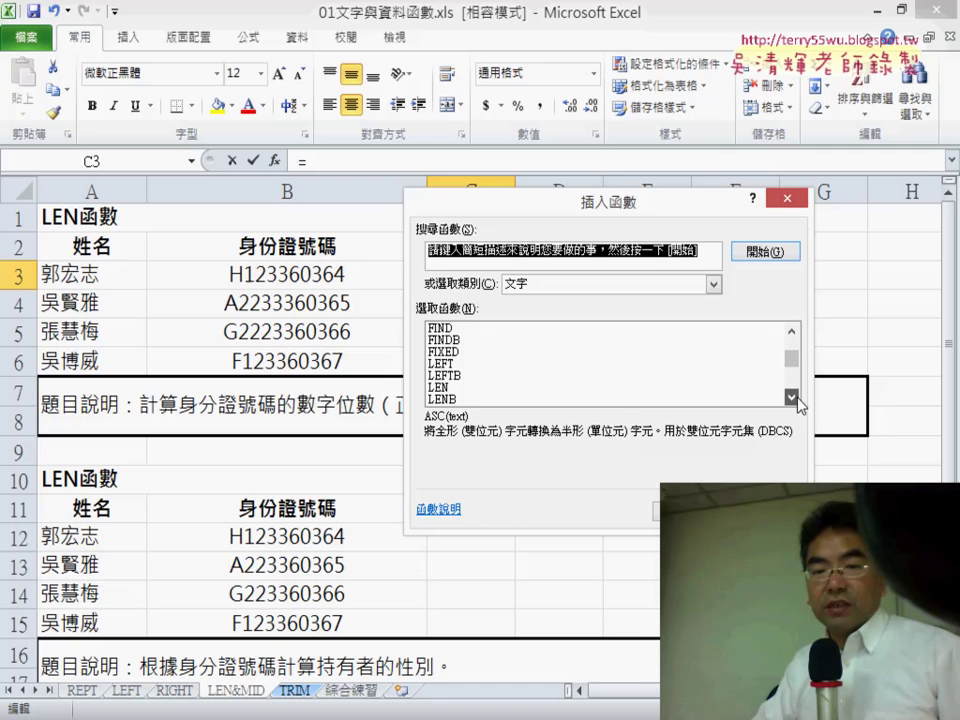
pyautogui.click(449, 388)
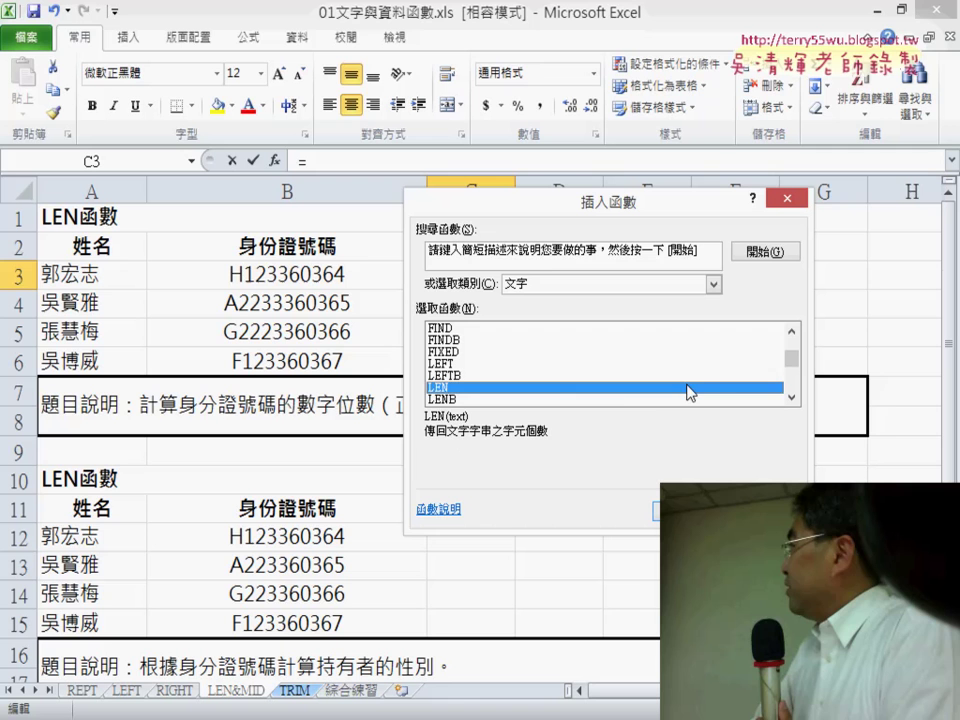
pyautogui.click(651, 397)
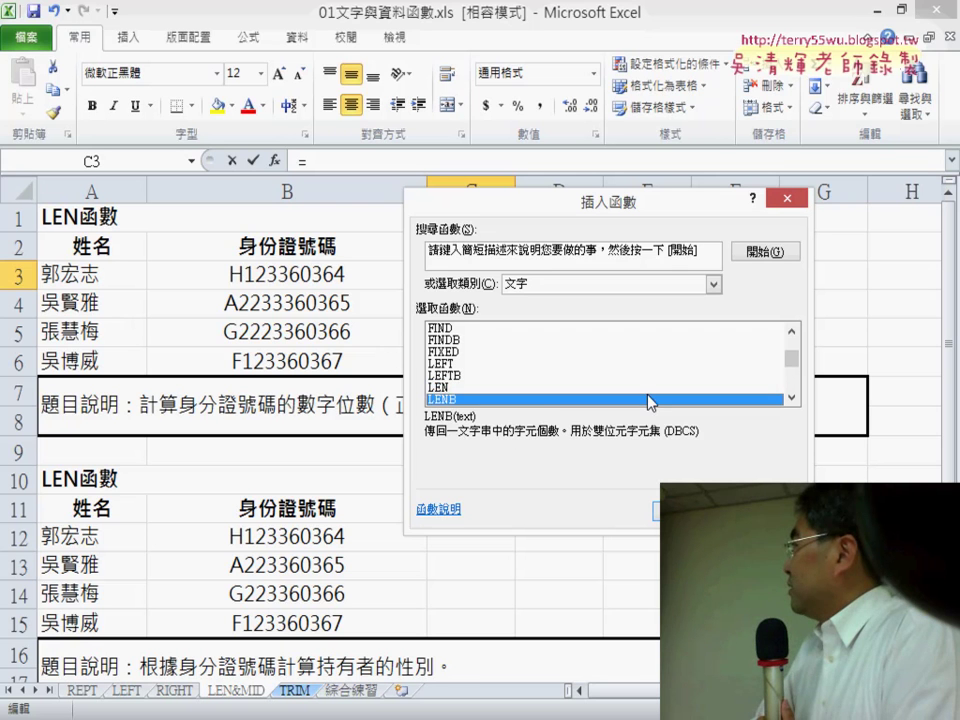
pyautogui.click(645, 391)
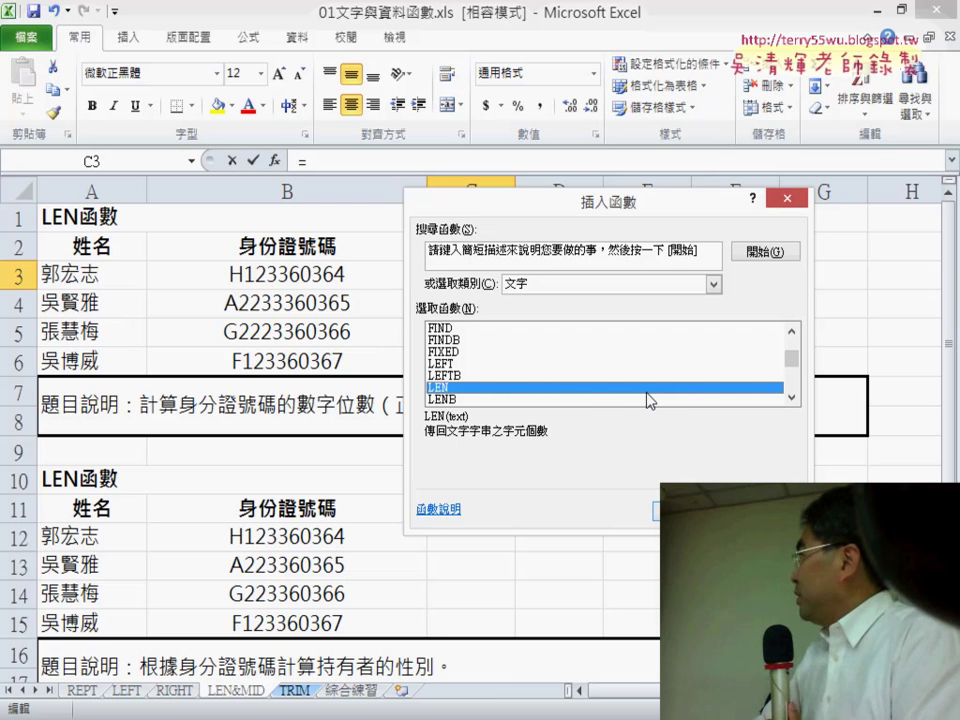
pyautogui.click(591, 400)
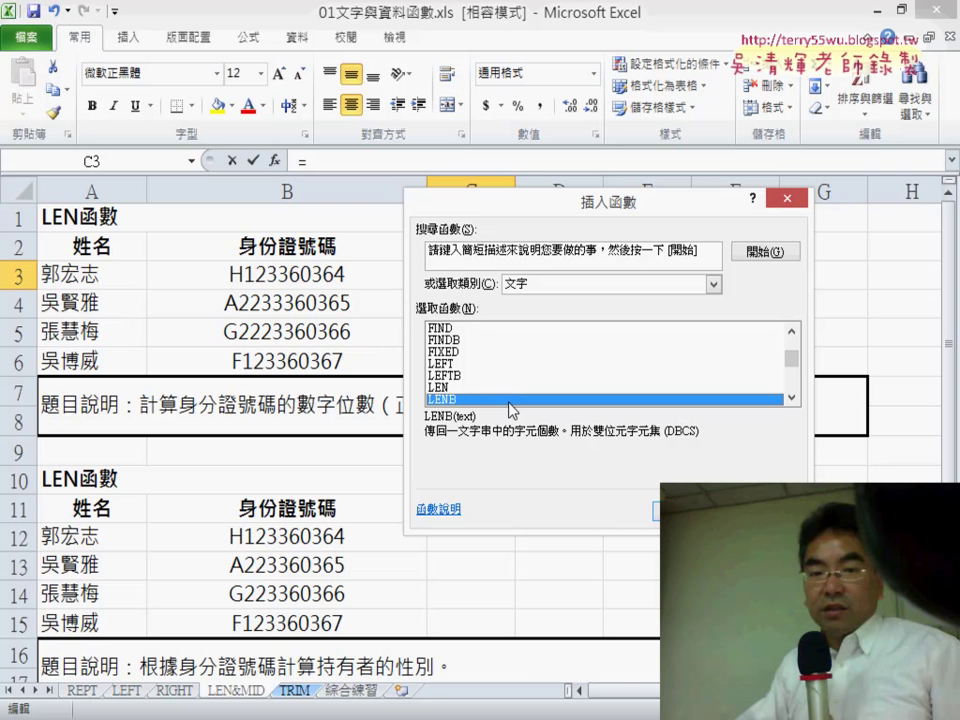
# Enter =LEN(B3) in C3 and fill it down to C6, giving lengths 10, 11, 11, 10
pyautogui.click(470, 388)
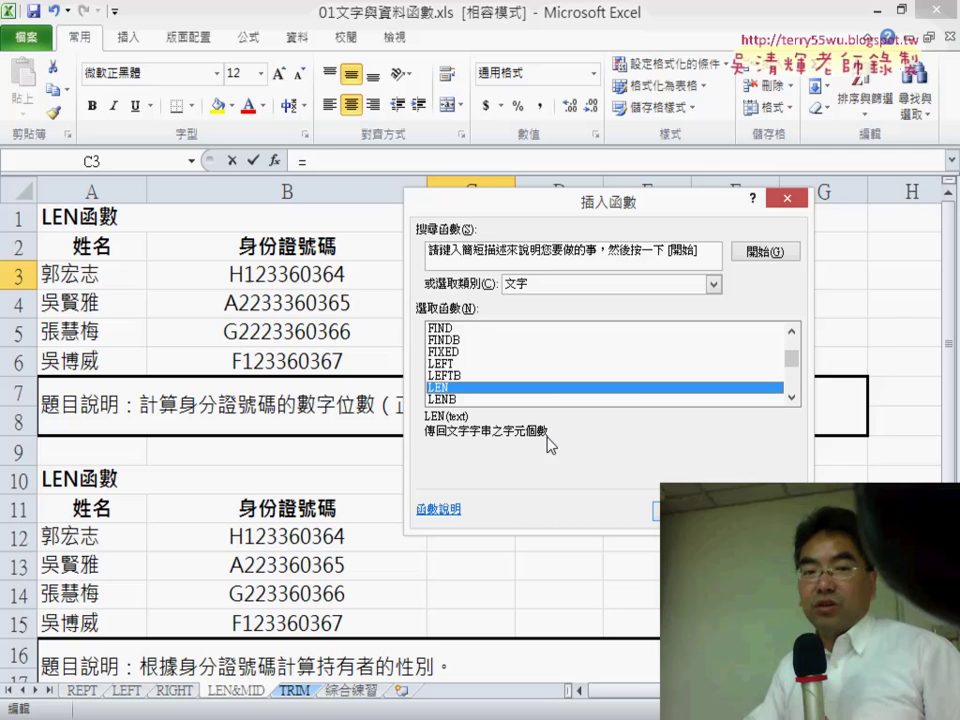
pyautogui.click(668, 510)
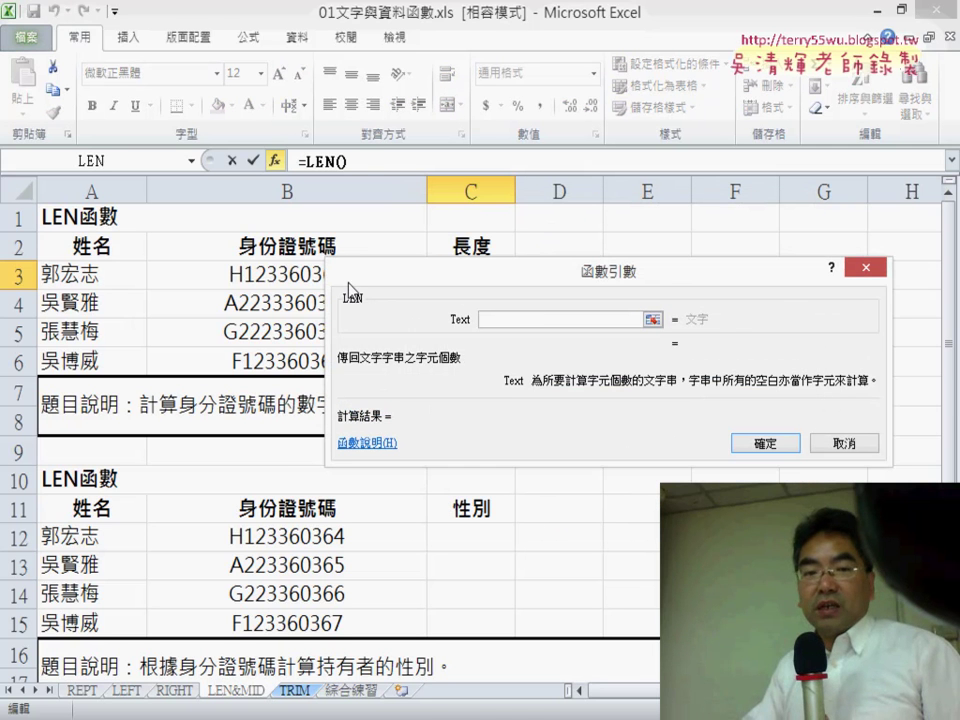
pyautogui.click(290, 274)
pyautogui.click(765, 443)
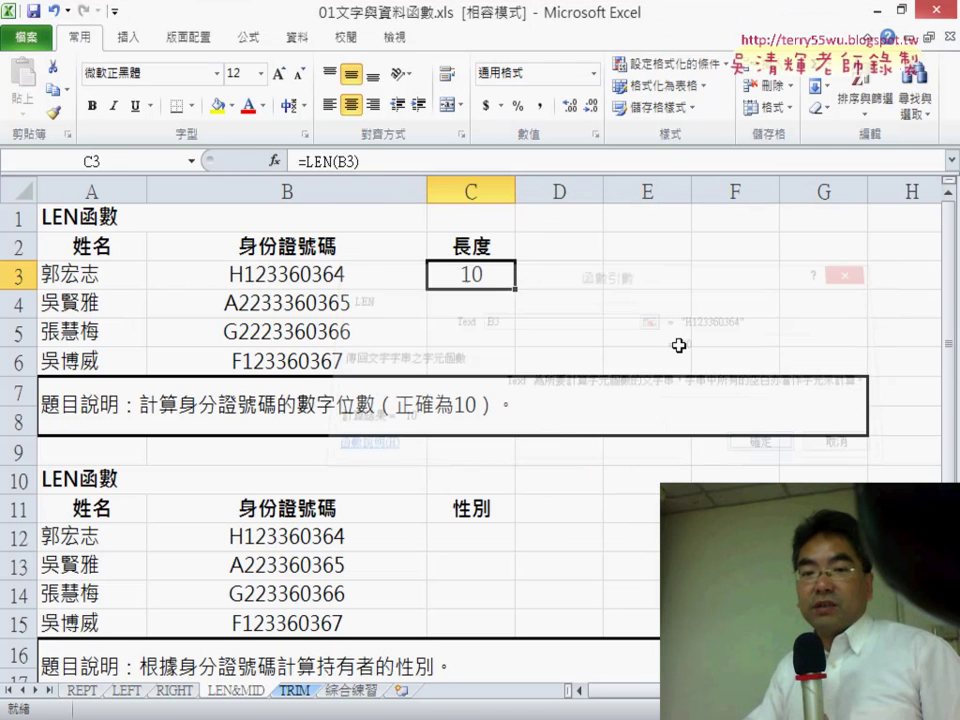
pyautogui.moveTo(515, 289); pyautogui.dragTo(515, 363)
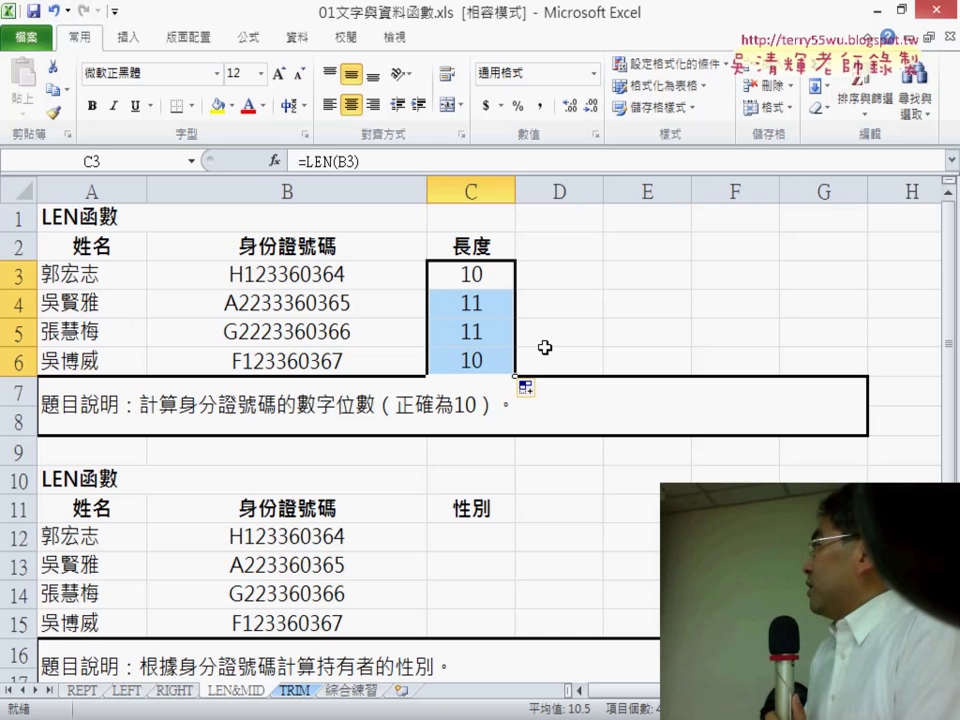
pyautogui.click(463, 540)
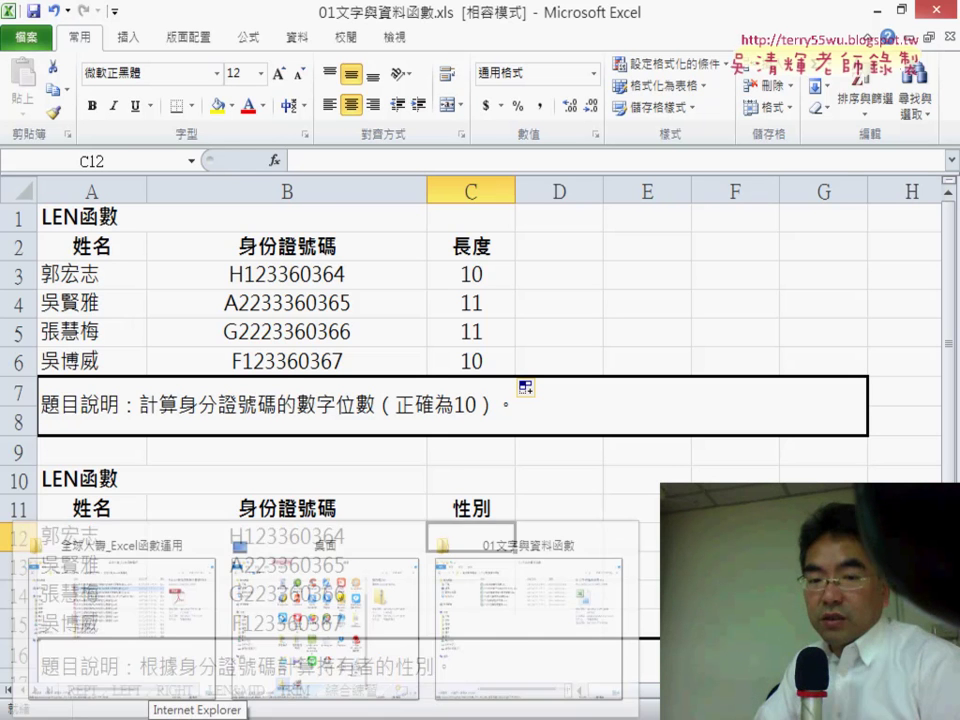
# Switch to the 綜合練習 sheet and select E4, the first cell of the 手機 column
pyautogui.moveTo(130, 715)
pyautogui.click(735, 536)
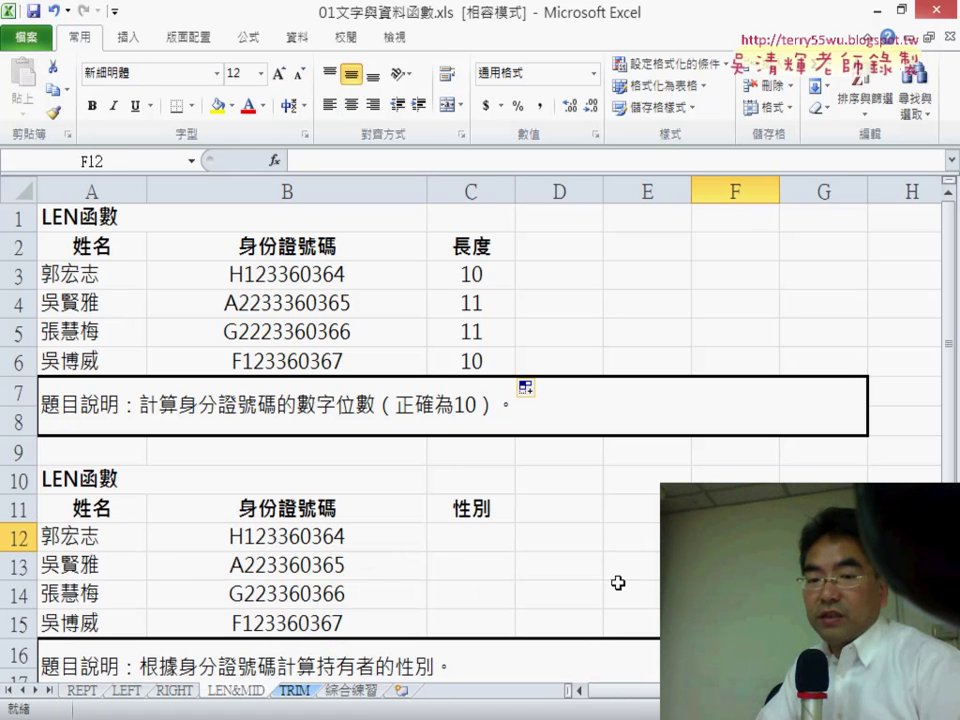
pyautogui.click(364, 690)
pyautogui.click(487, 376)
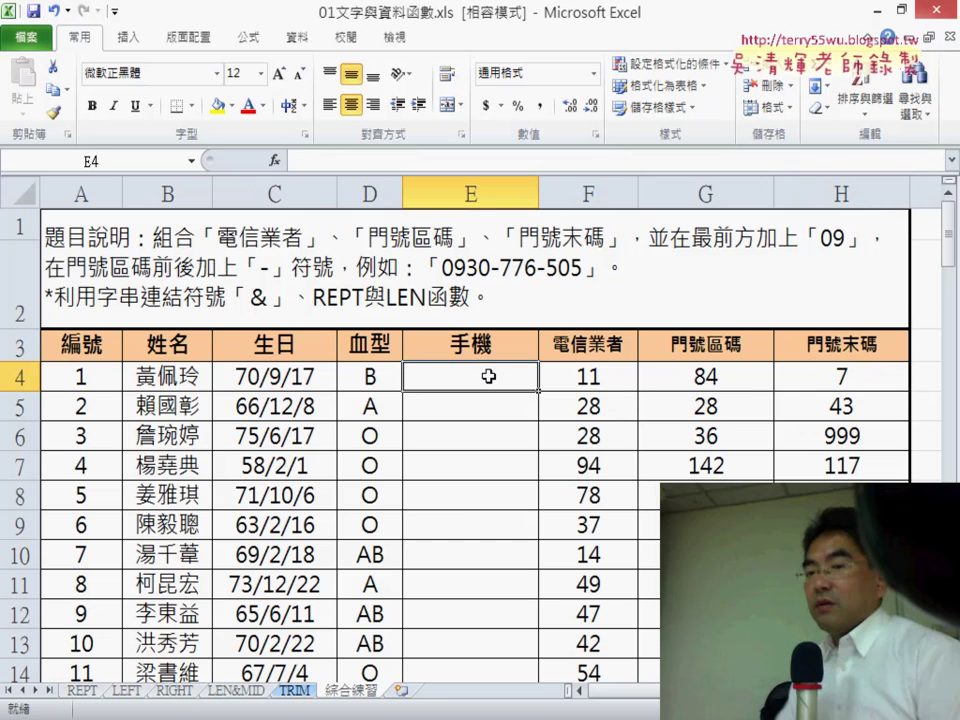